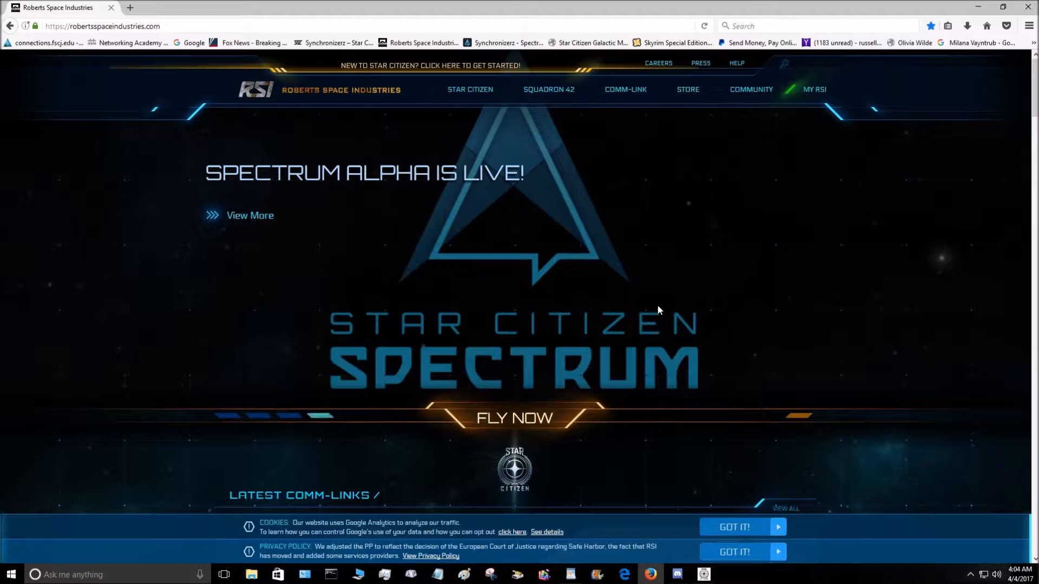
# Open Spectrum from the site's community section and look over the Star Citizen community's forums and chat lobbies.
pyautogui.moveTo(745, 92)
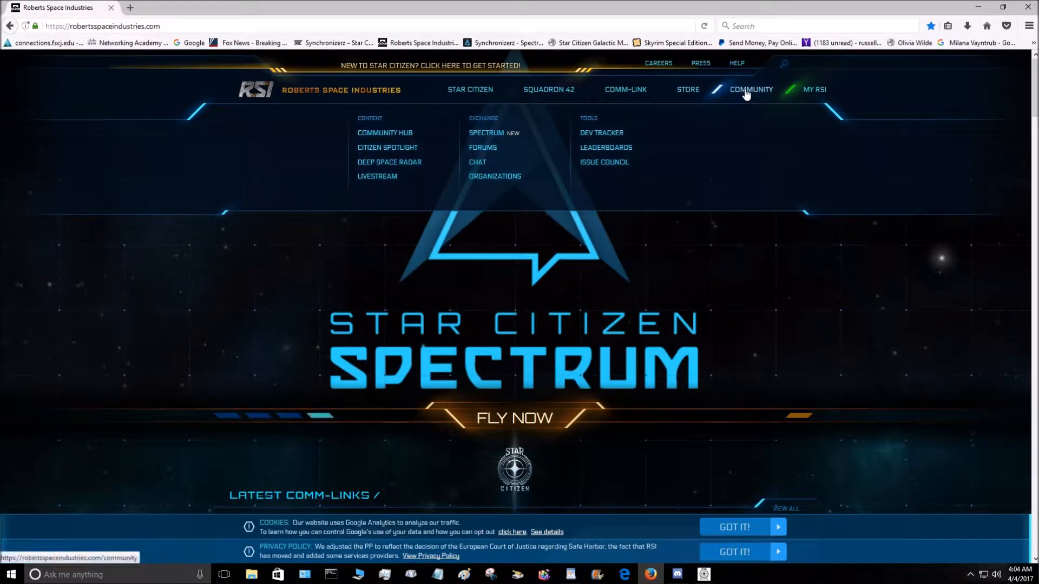
pyautogui.click(495, 138)
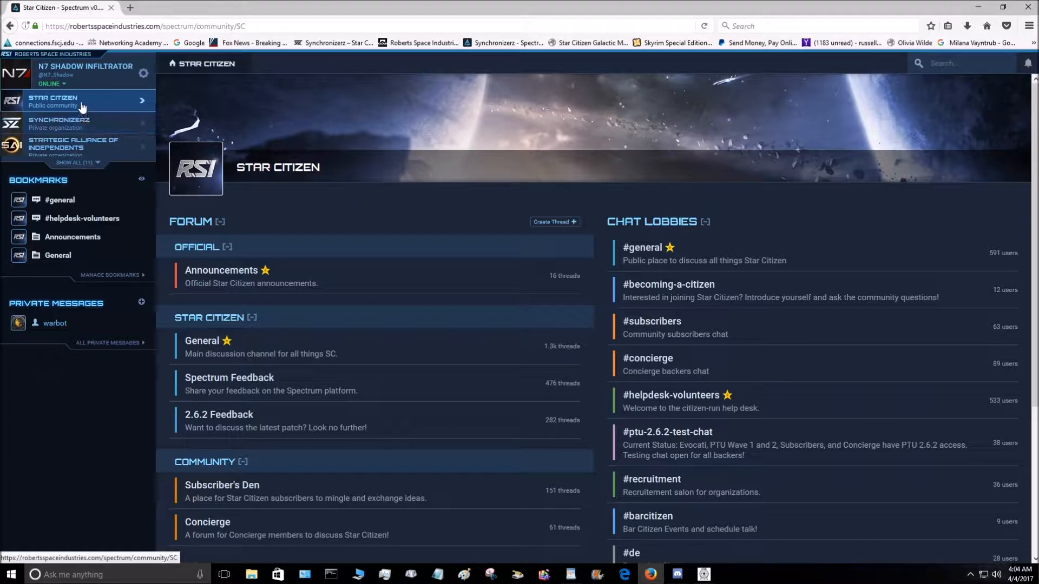
pyautogui.scroll(-3, 310, 210)
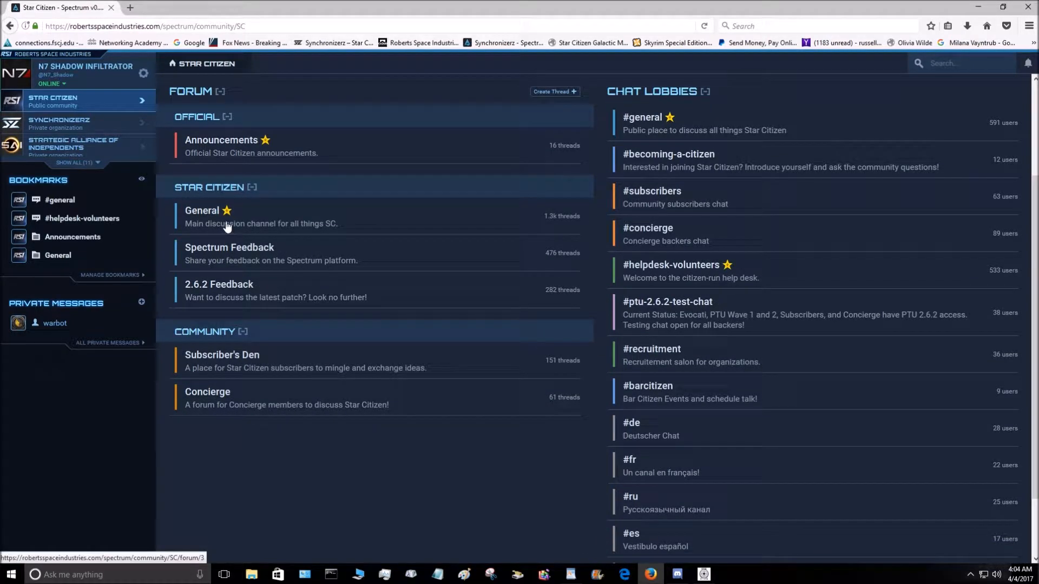
pyautogui.scroll(1, 227, 202)
pyautogui.scroll(1, 227, 201)
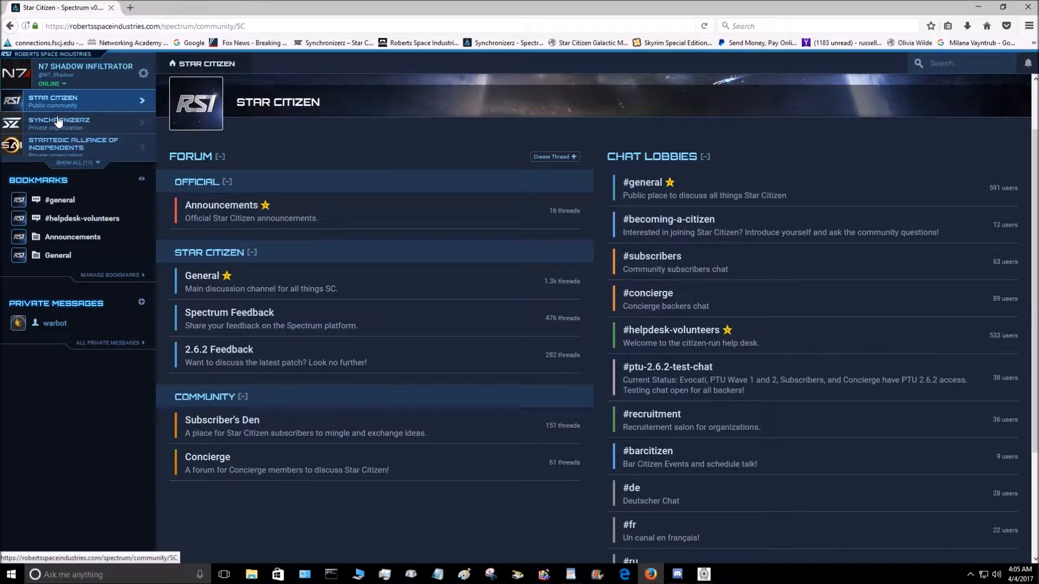
# Expand the full community list and open the Synchronizerz organization to review its forum categories down to Pilot Tutorials.
pyautogui.click(73, 163)
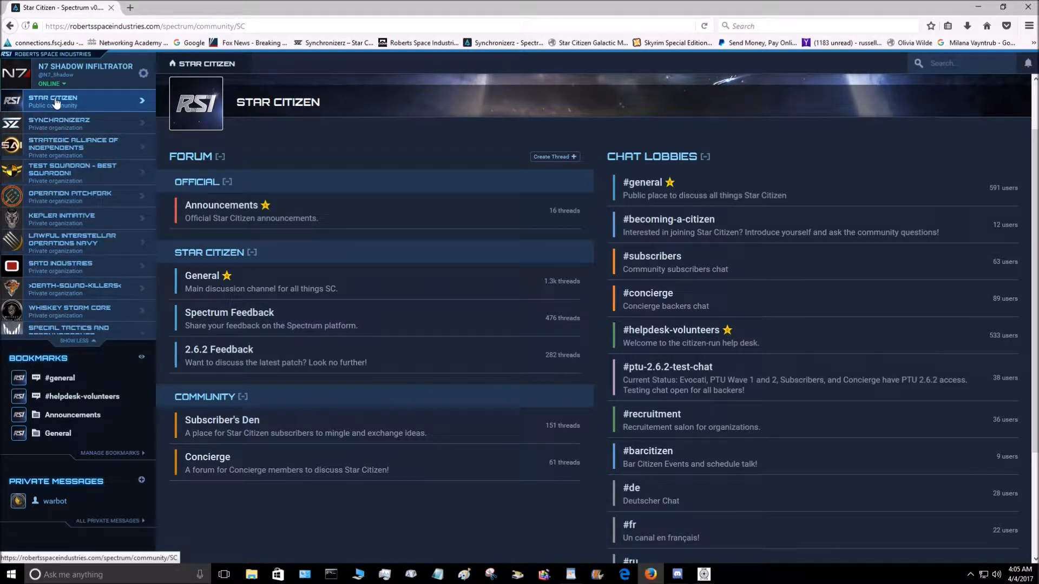
pyautogui.click(57, 125)
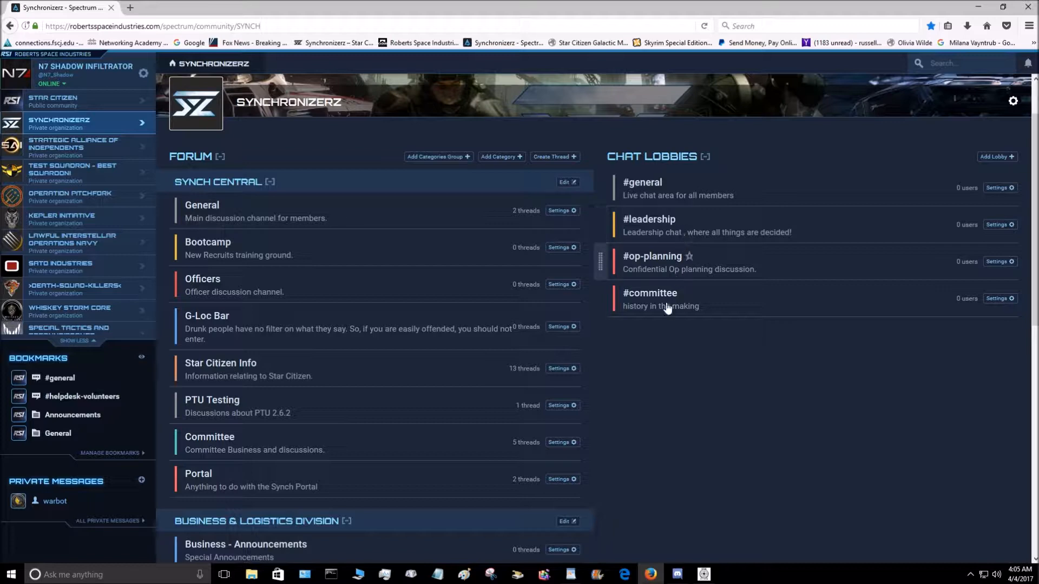
pyautogui.scroll(-2, 234, 193)
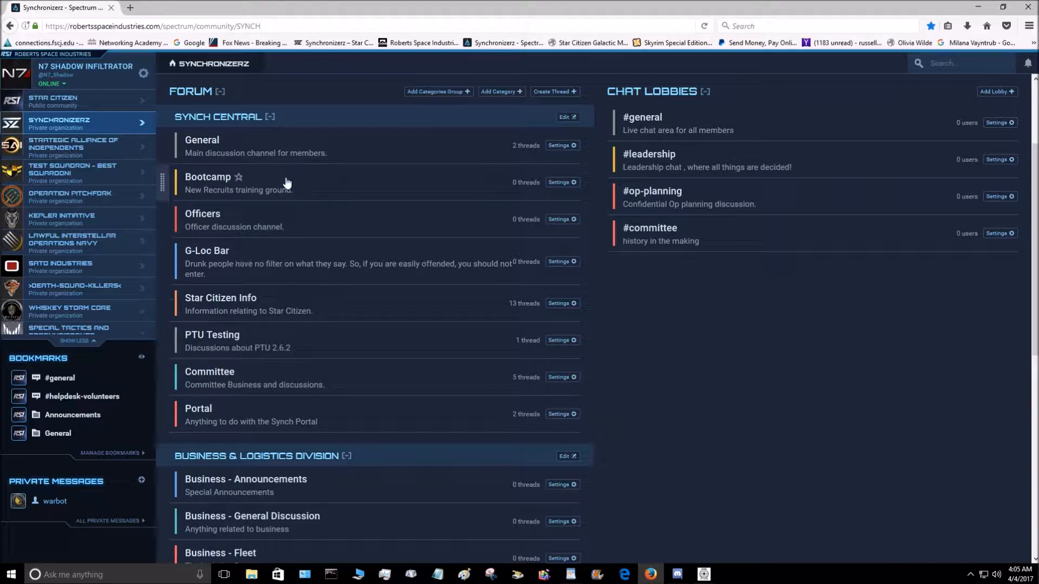
pyautogui.scroll(-3, 285, 303)
pyautogui.scroll(-5, 287, 325)
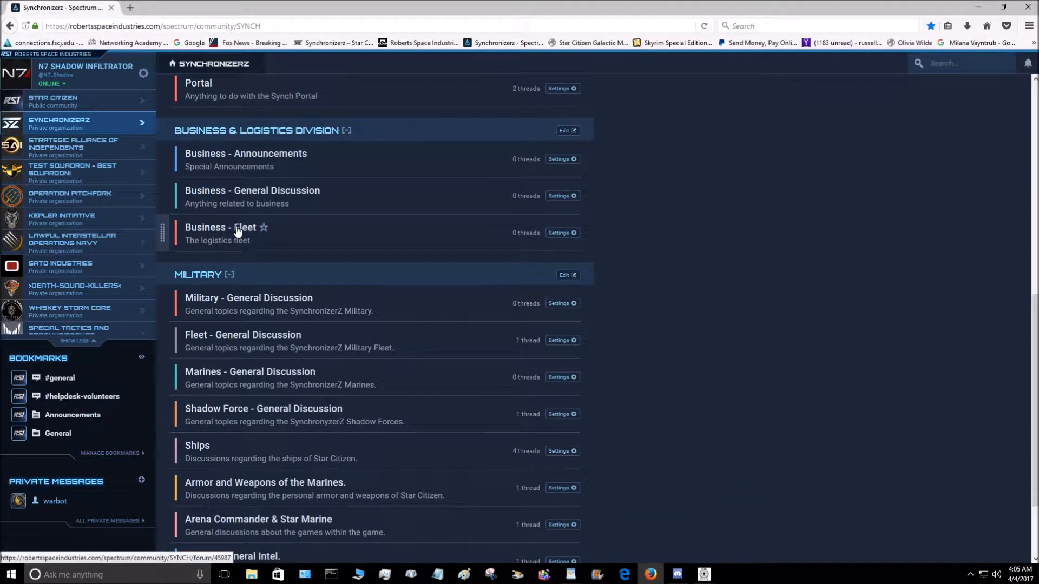
pyautogui.scroll(-3, 206, 297)
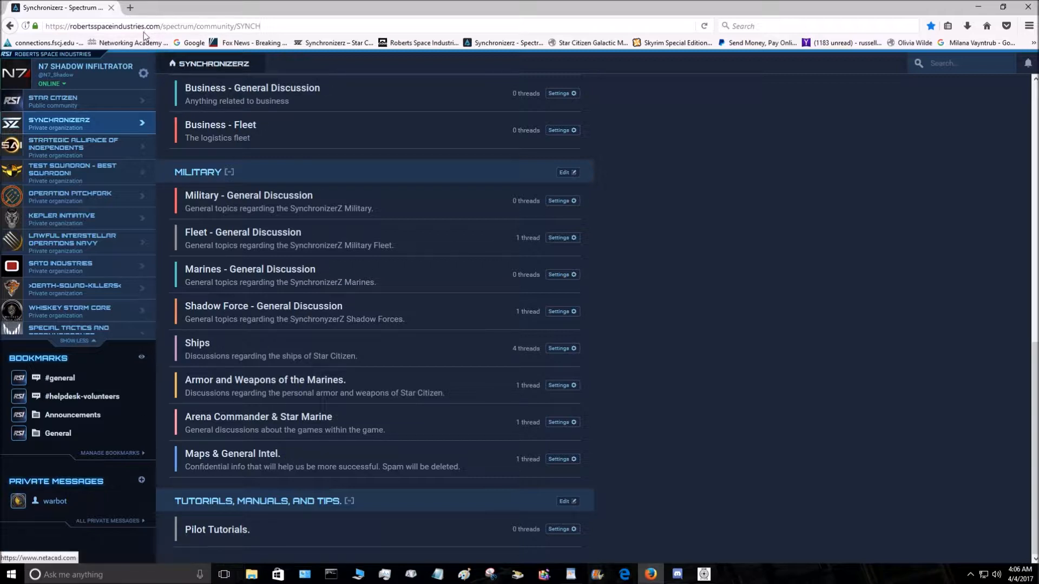
# In a new browser tab, open TheNOOBIFIER1337's YouTube channel and open "Star Citizen - HOTAS or Dual Stick - Which is Better?" in its own tab.
pyautogui.click(131, 7)
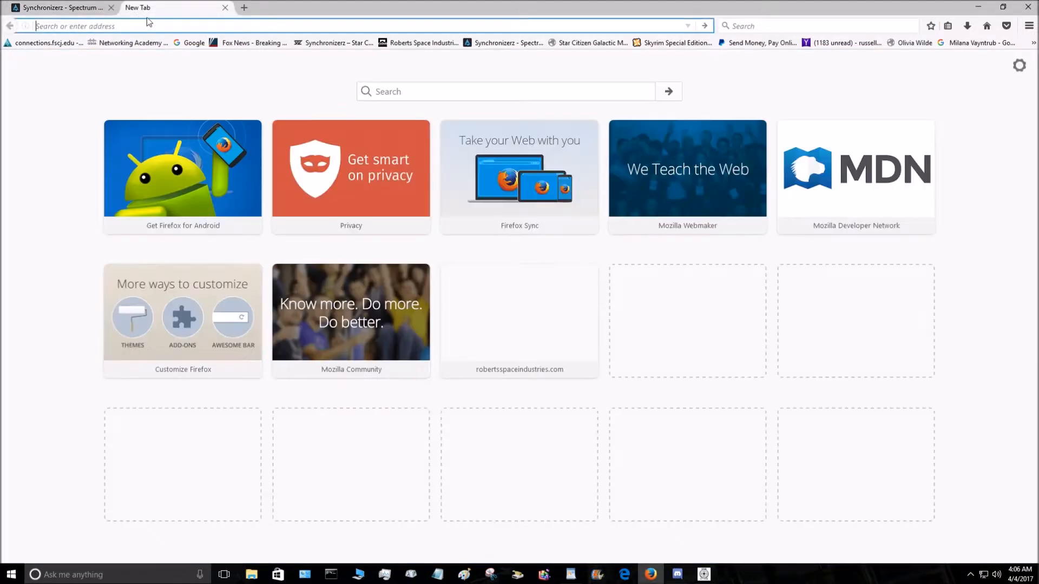
pyautogui.click(190, 44)
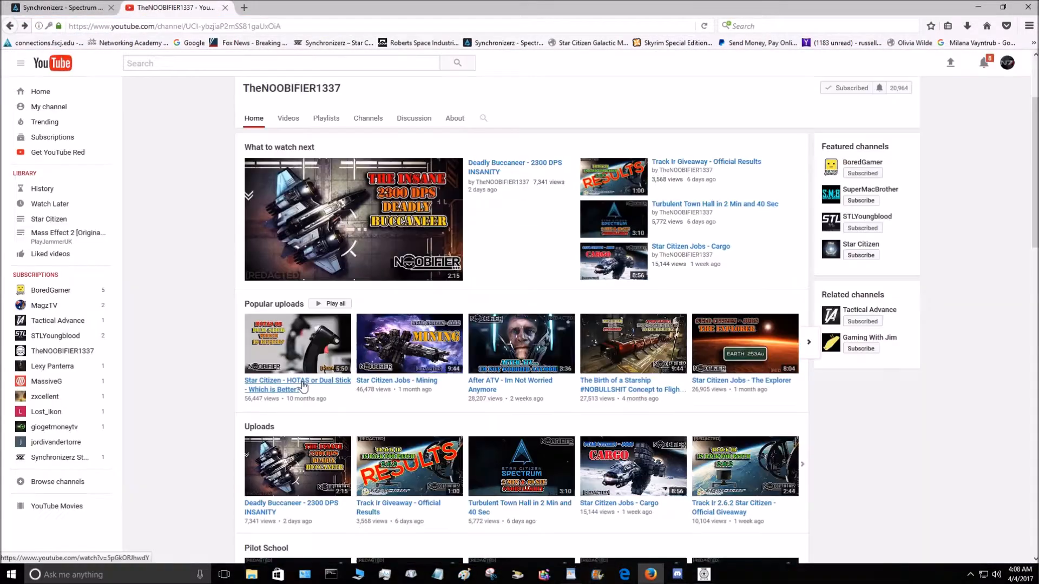
pyautogui.rightClick(302, 383)
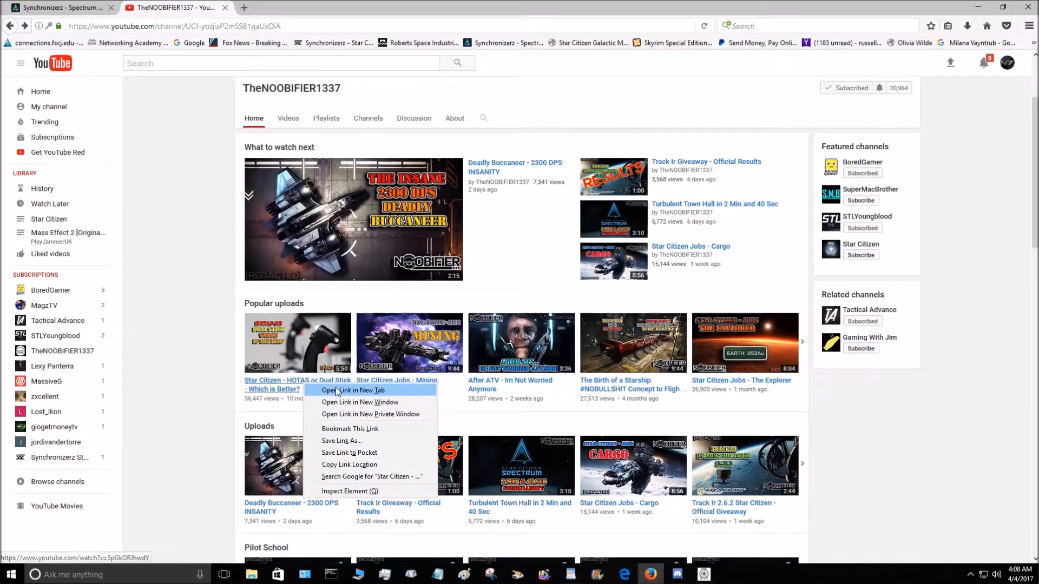
pyautogui.click(324, 388)
pyautogui.hotkey('ctrl', 'Tab')
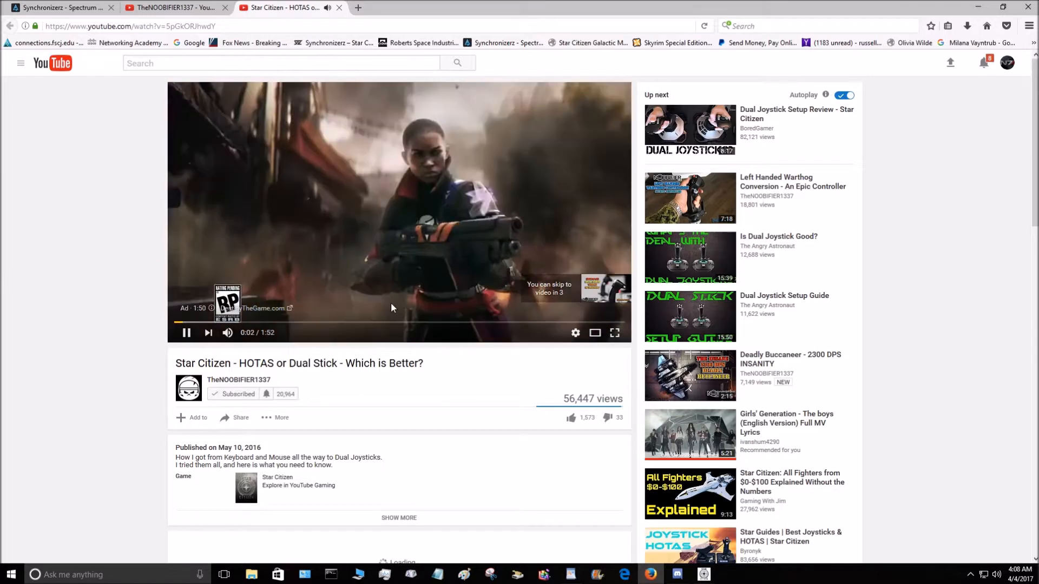
# Copy the HOTAS or Dual Stick video's web address and pause playback.
pyautogui.rightClick(187, 26)
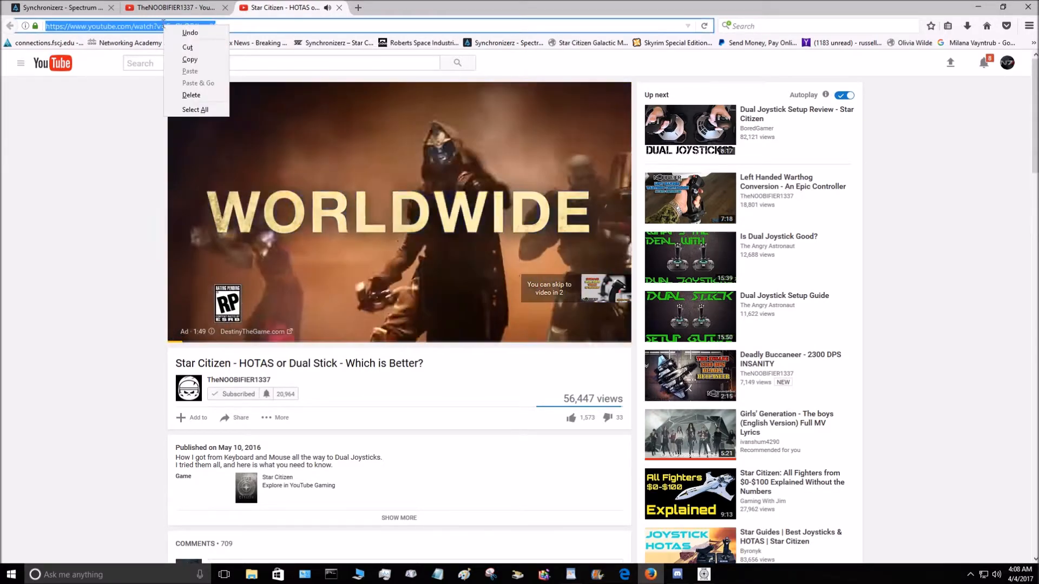
pyautogui.click(200, 56)
pyautogui.click(186, 334)
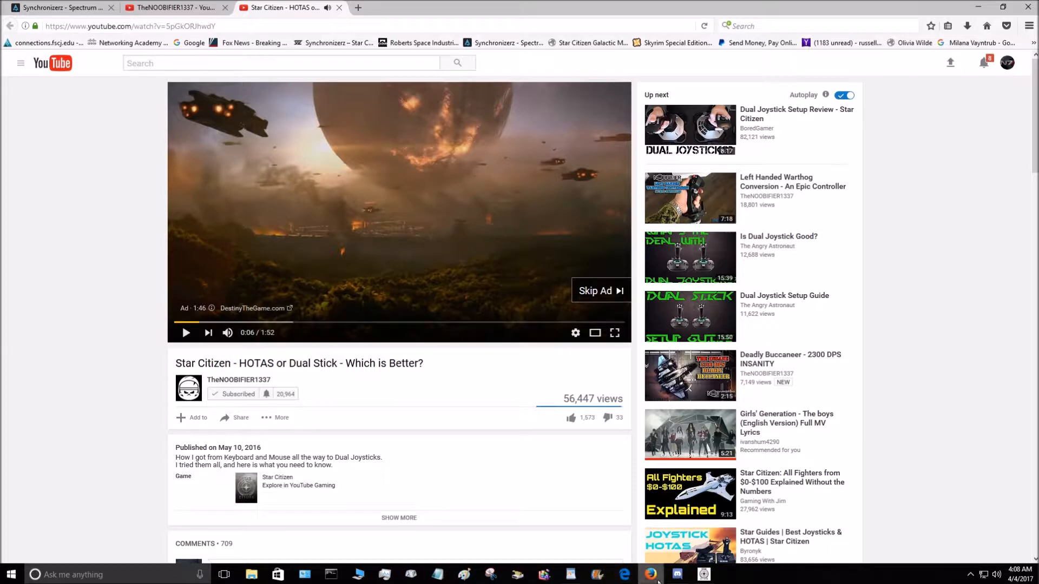
# Return to the Synchronizerz forum page and start a new thread in the Pilot Tutorials category.
pyautogui.click(74, 8)
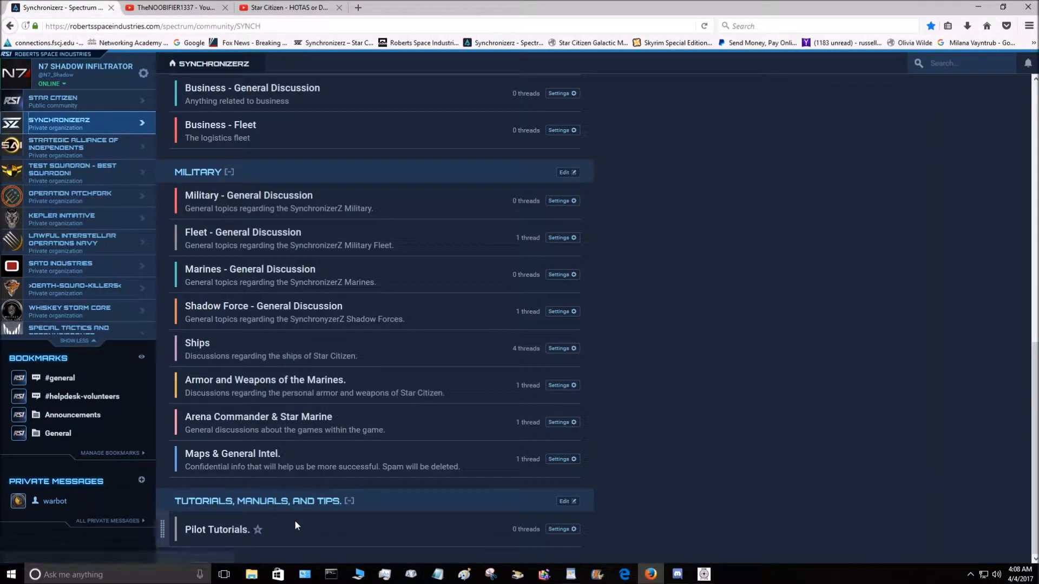
pyautogui.click(220, 531)
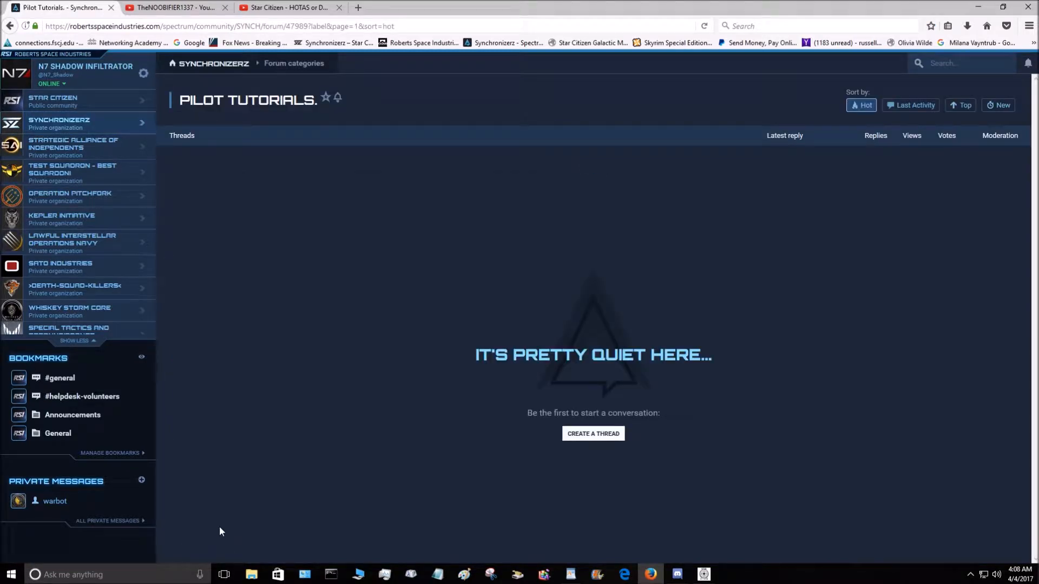
pyautogui.click(590, 435)
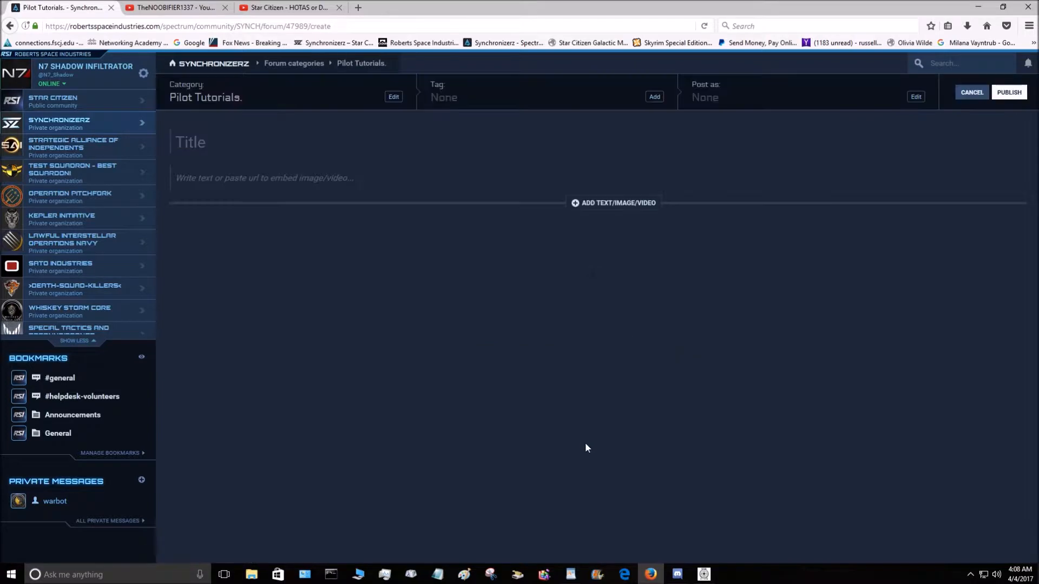
pyautogui.click(241, 143)
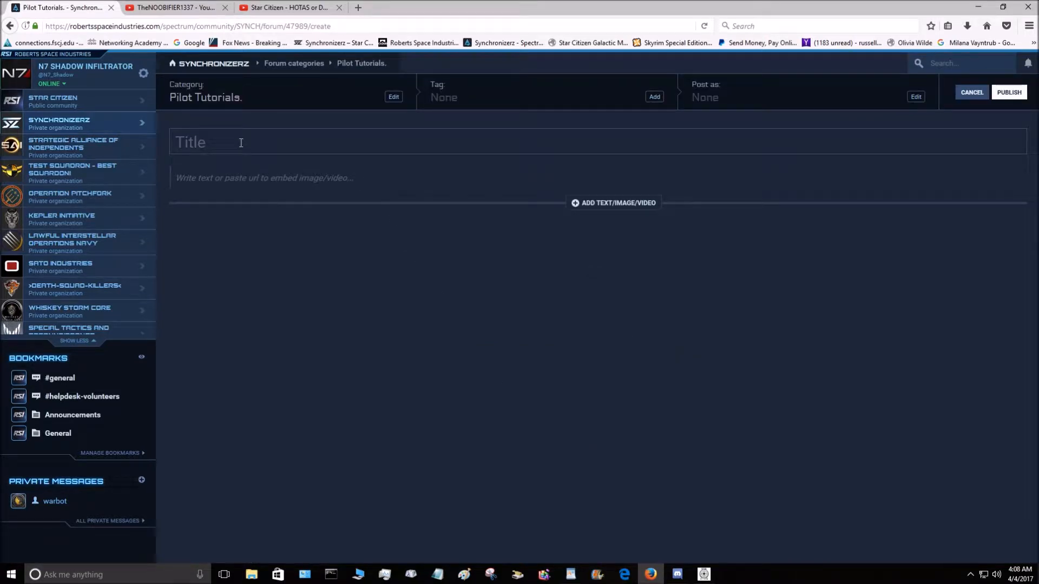
# Embed the copied YouTube video in the new thread by pasting its address into a video block.
pyautogui.click(627, 204)
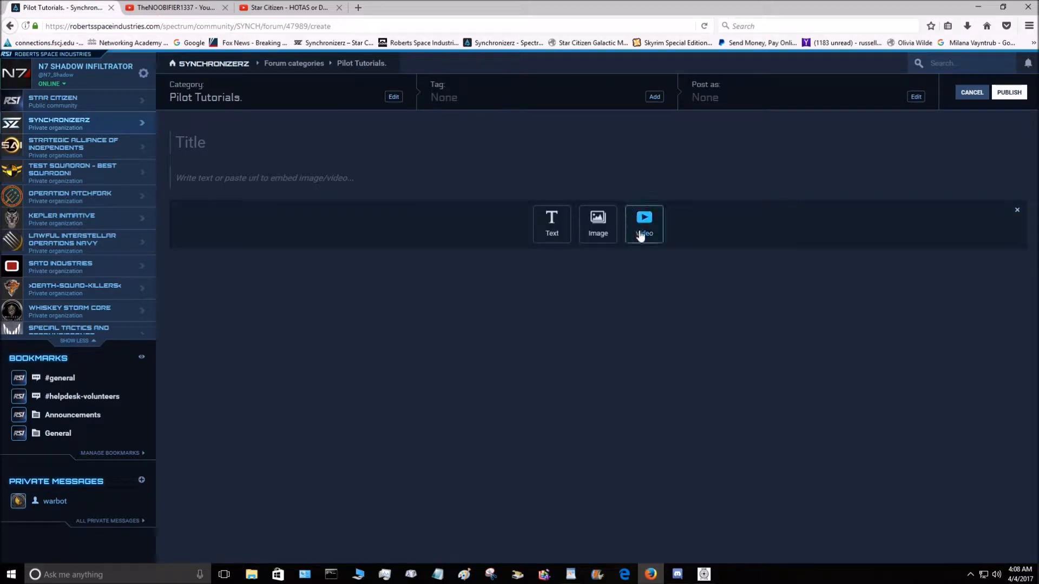
pyautogui.click(645, 216)
pyautogui.rightClick(577, 244)
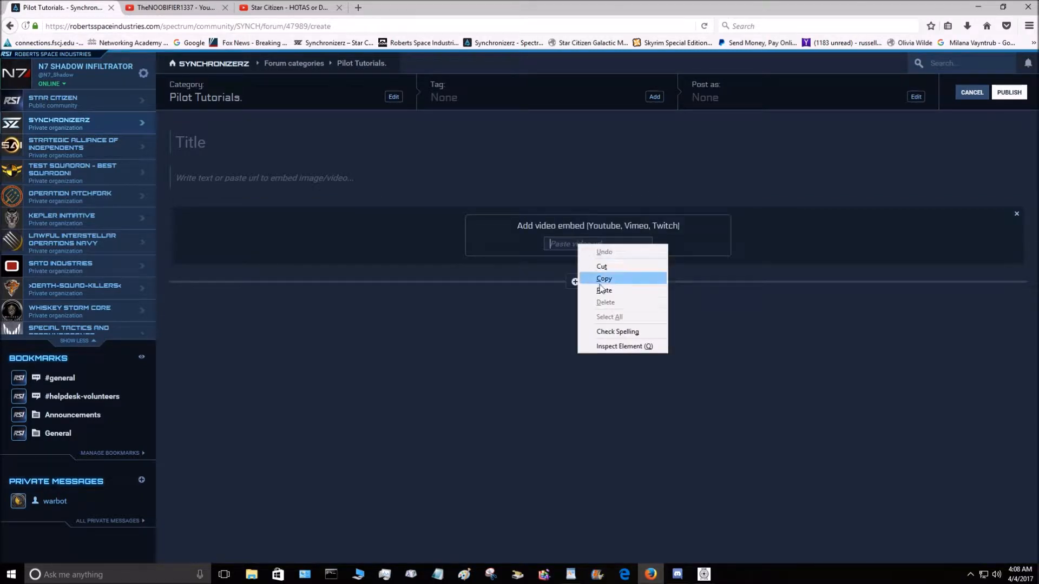
pyautogui.click(603, 290)
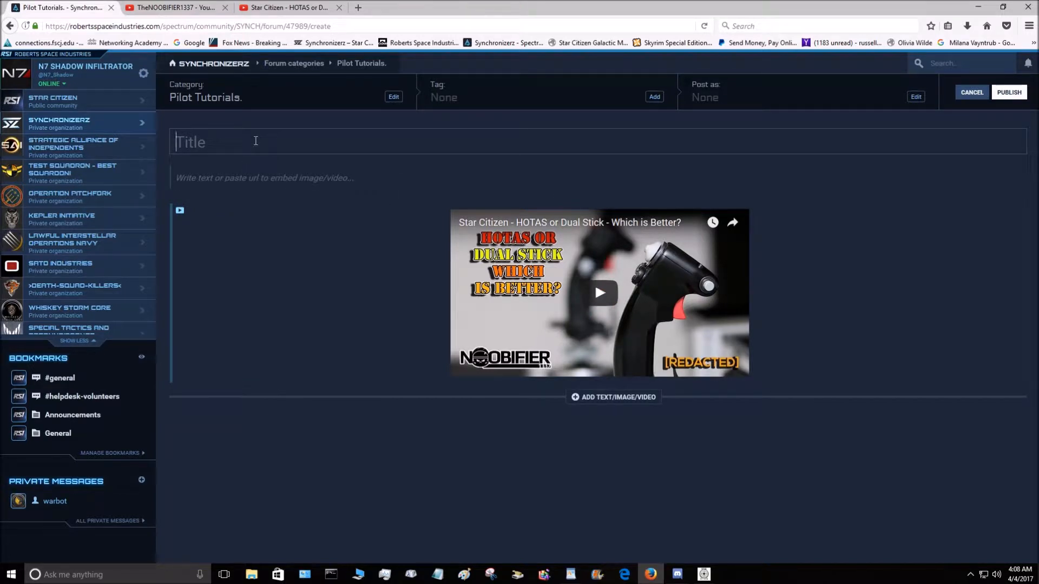
# Title the thread "HOTAS or DUAL STICK?" and publish it.
pyautogui.write('HOTAS or DO')
pyautogui.press('BackSpace')
pyautogui.write('UAL ')
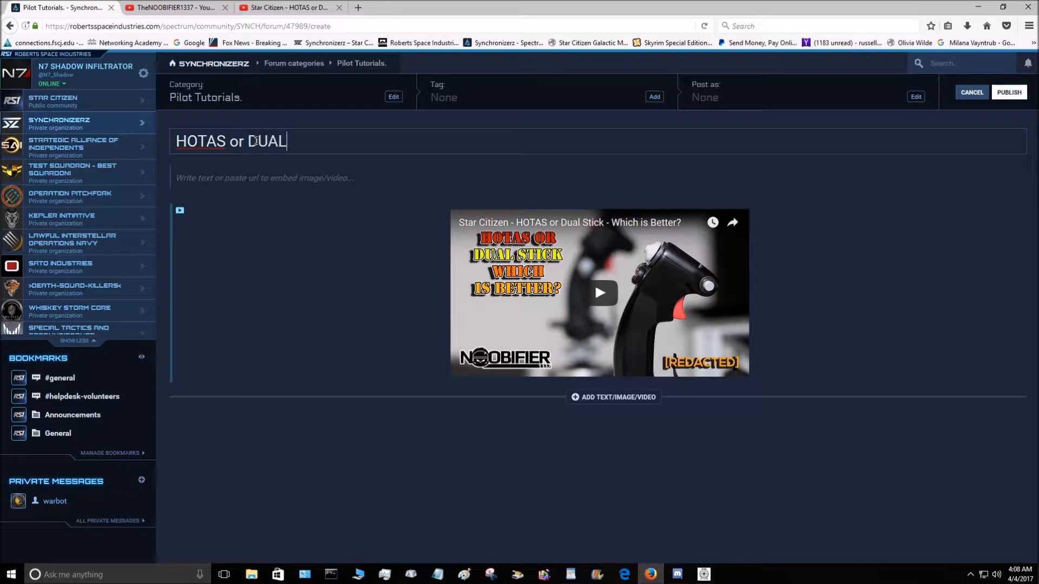
pyautogui.write('STICK?')
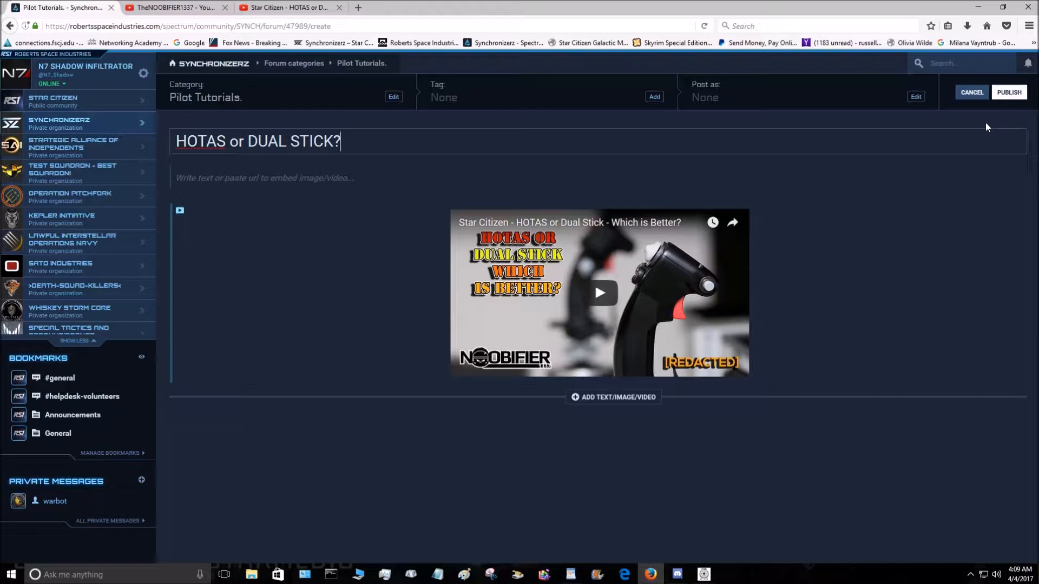
pyautogui.click(1010, 96)
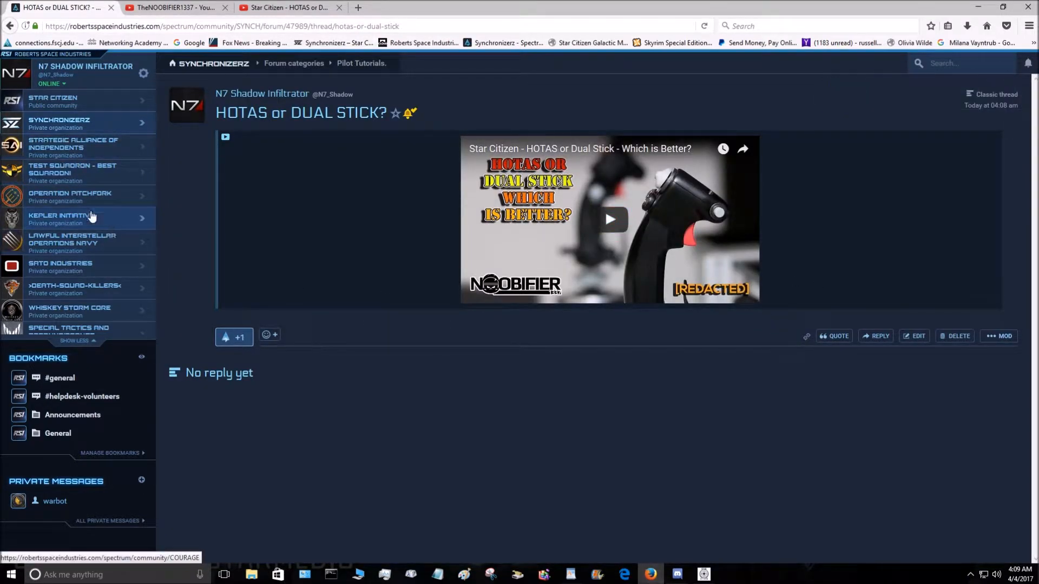
# Go back to the Synchronizerz forums and open the "Xian Khartu-Al engines sound like a wild beast" thread in Ships.
pyautogui.click(48, 128)
pyautogui.scroll(-3, 233, 277)
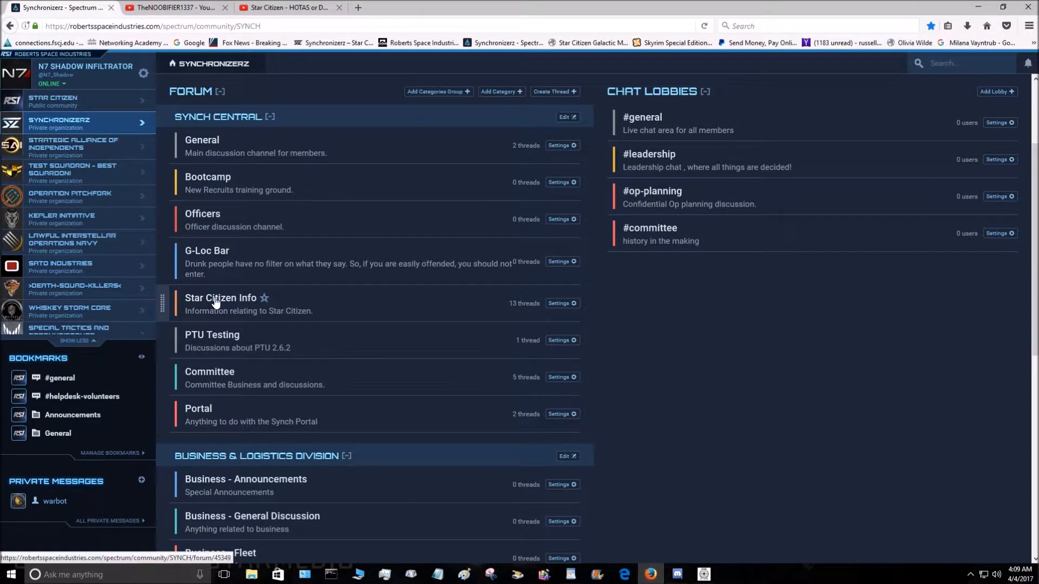
pyautogui.scroll(-5, 214, 339)
pyautogui.scroll(-2, 218, 333)
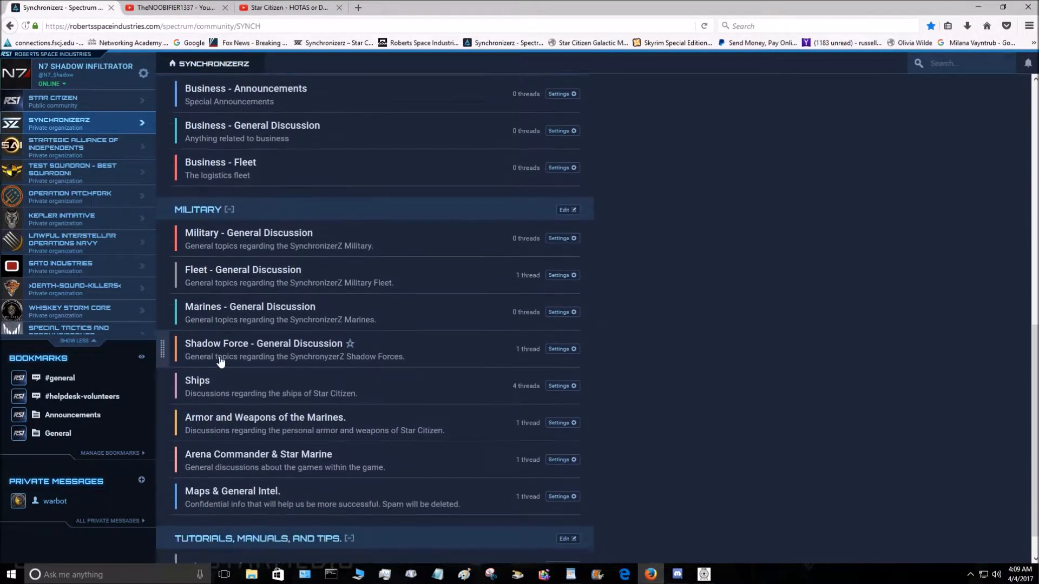
pyautogui.click(199, 381)
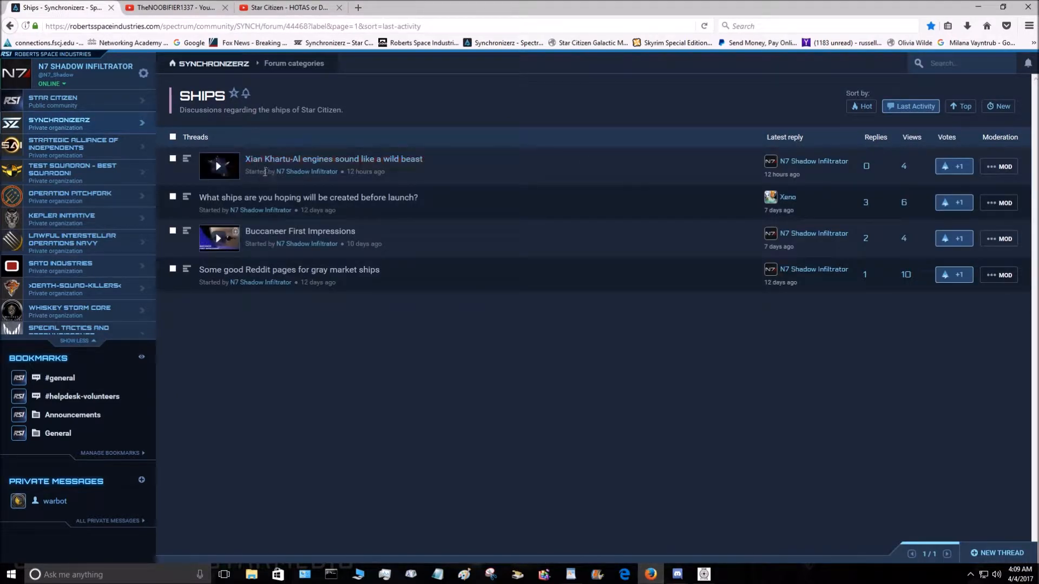
pyautogui.click(290, 161)
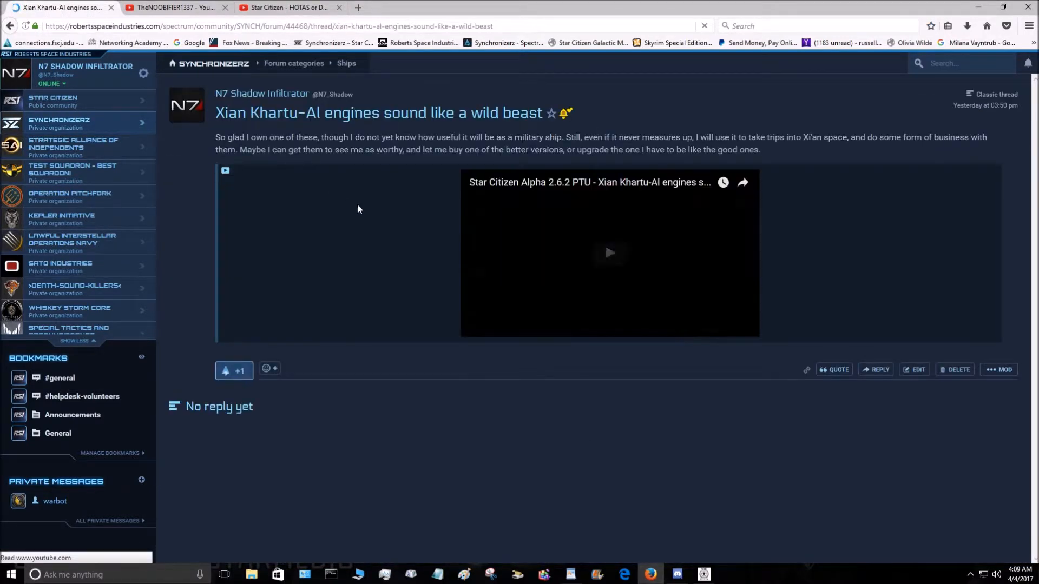
# Play the thread's embedded video in full screen, pause it, and exit full screen.
pyautogui.click(607, 260)
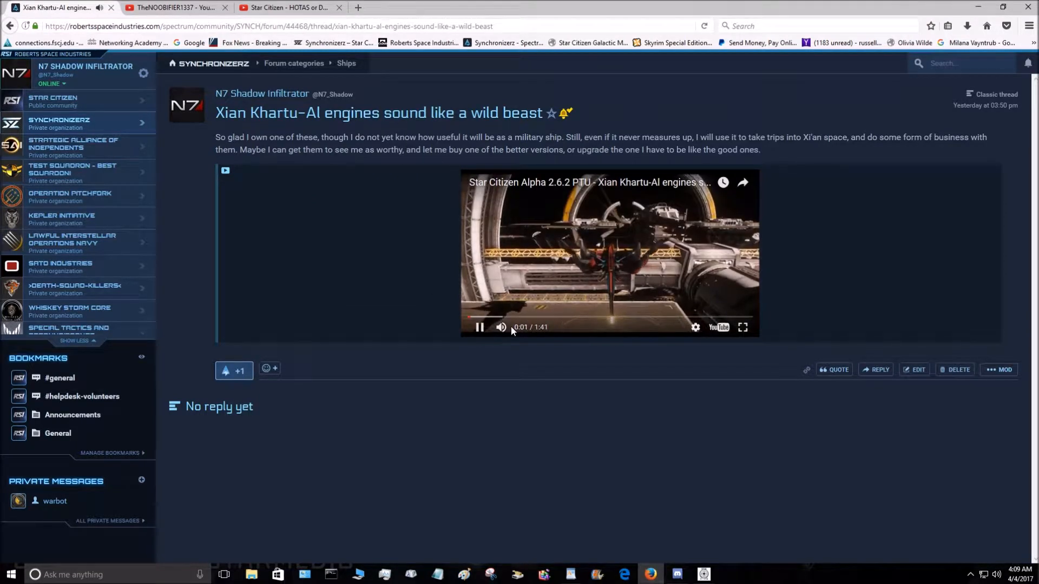
pyautogui.click(742, 327)
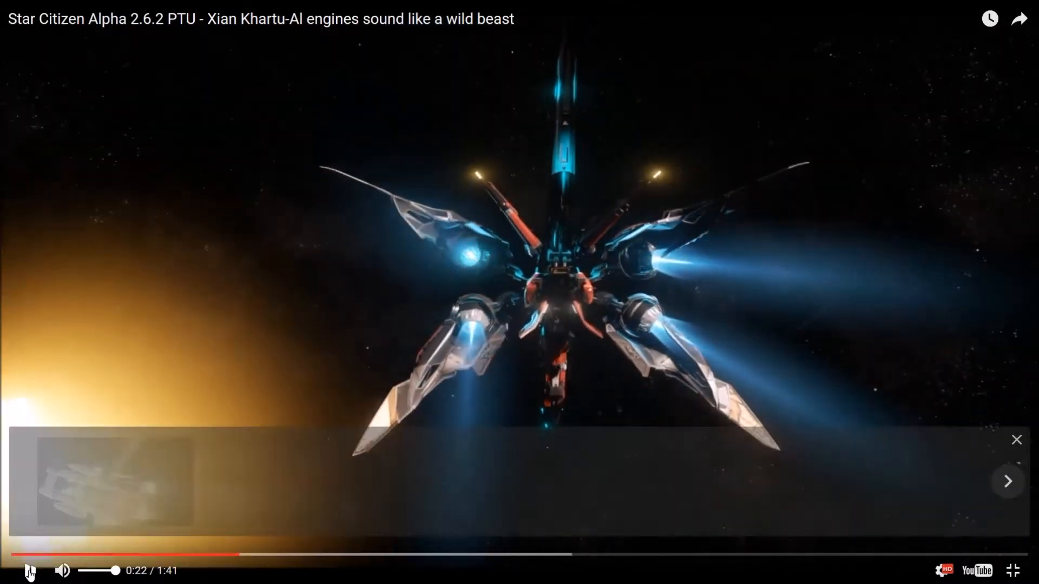
pyautogui.click(30, 571)
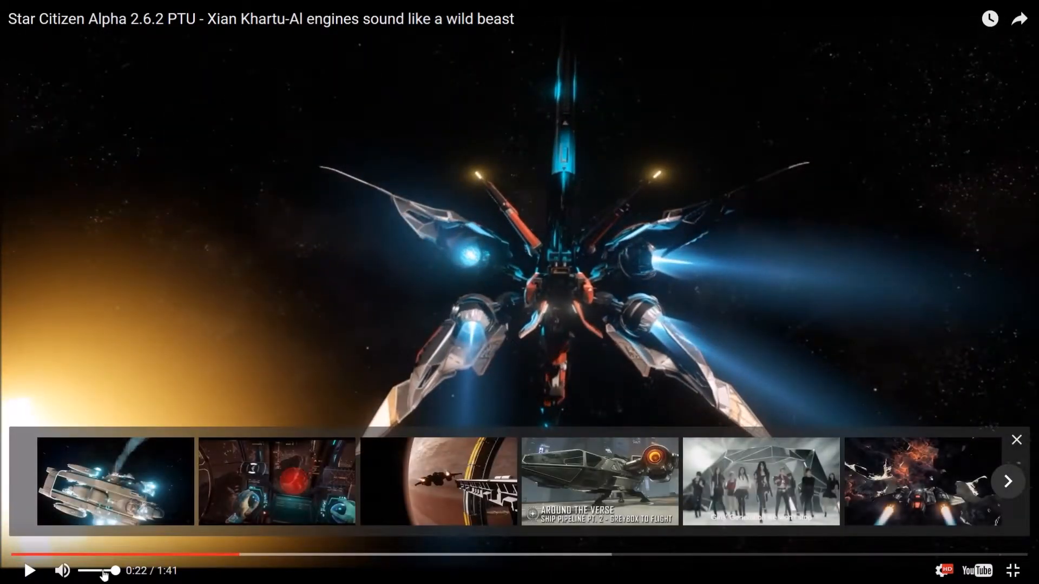
pyautogui.click(1011, 572)
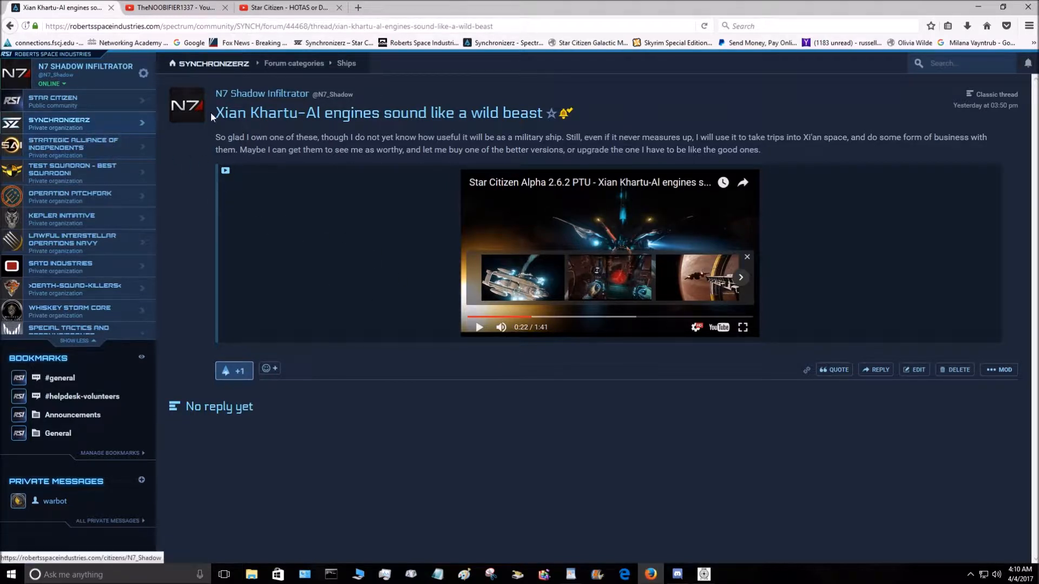
# Go back to the Ships thread list and view its blank new-thread form, returning to the list without creating anything.
pyautogui.click(9, 26)
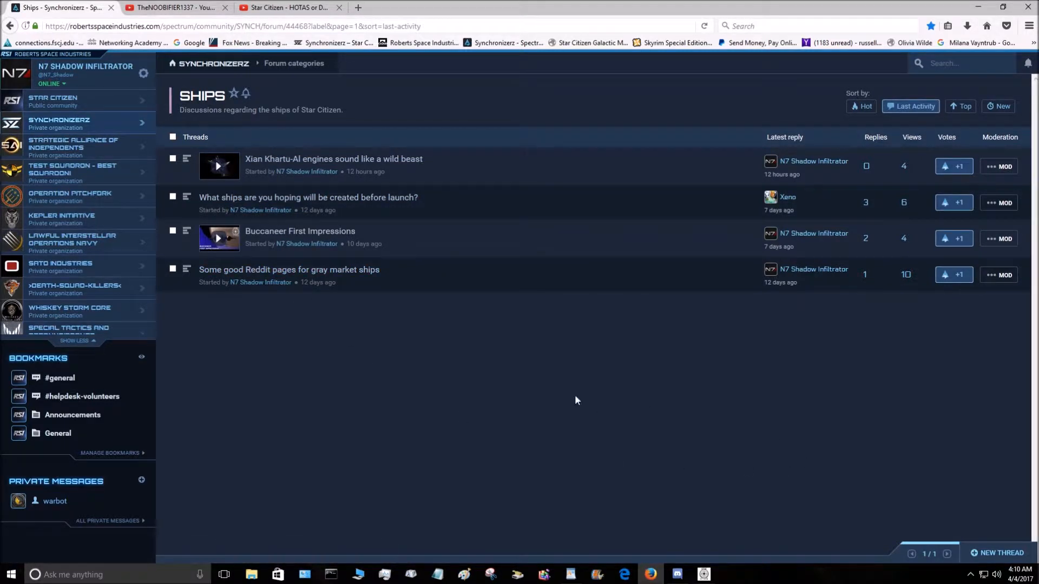
pyautogui.click(992, 553)
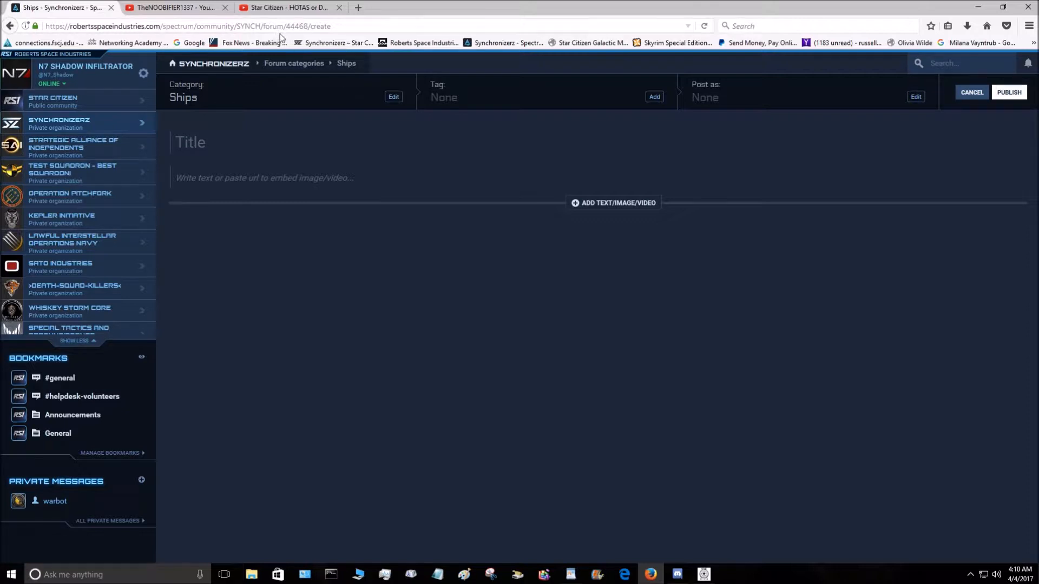
pyautogui.click(10, 26)
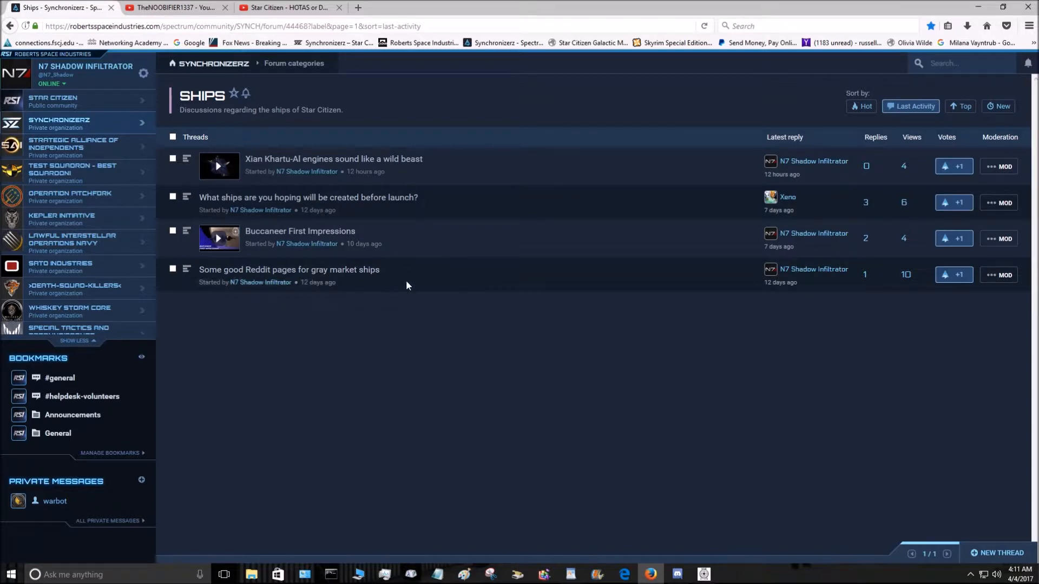
# Compare the Ships thread list sorted by Hot, Last Activity, New and Top, ending on Last Activity.
pyautogui.click(922, 113)
pyautogui.click(866, 108)
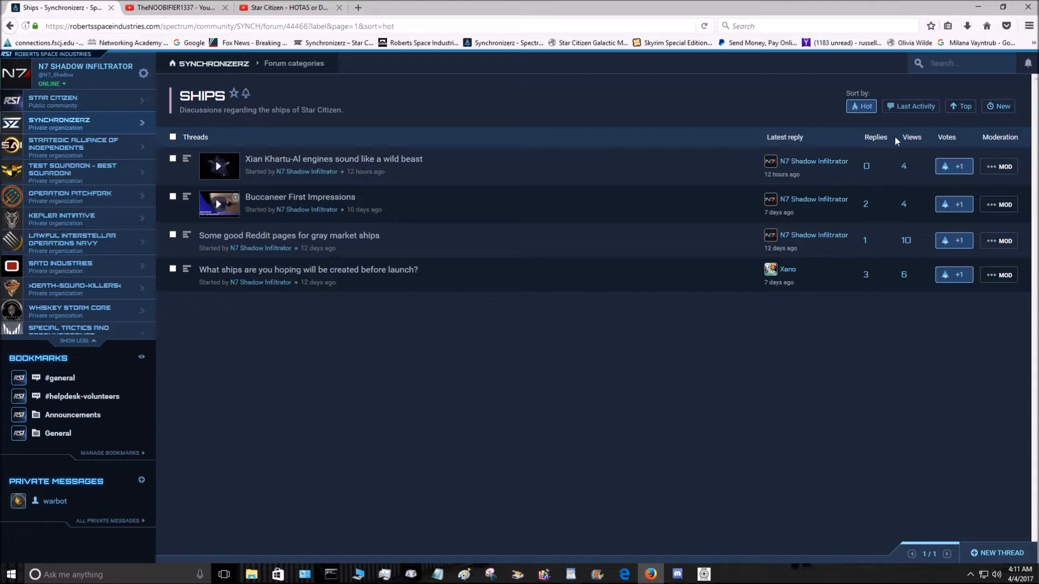
pyautogui.click(905, 108)
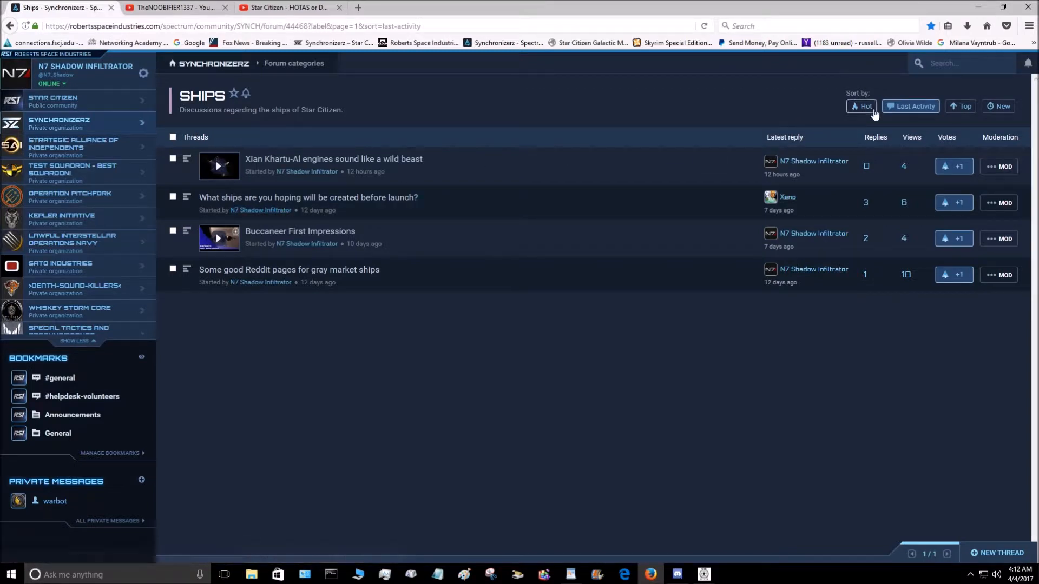
pyautogui.click(994, 109)
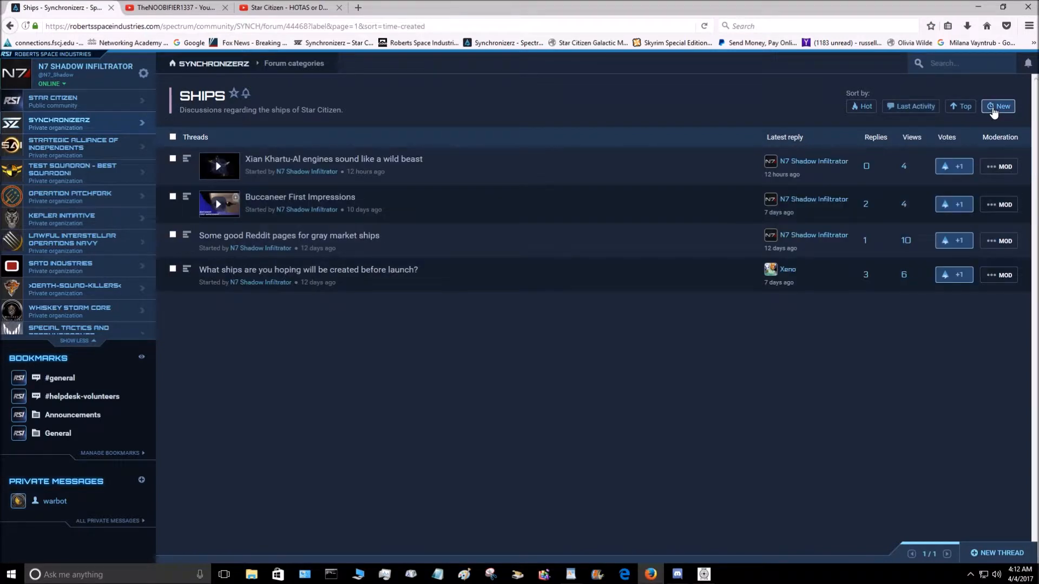
pyautogui.click(963, 108)
pyautogui.click(916, 106)
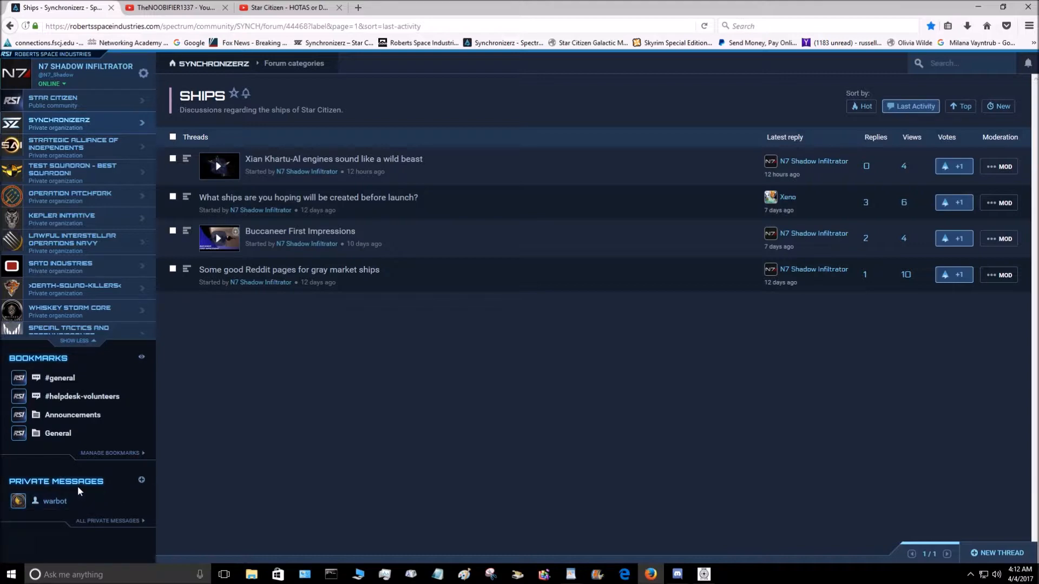
# Search for a Synch member by username in private messages and open a conversation with that member.
pyautogui.click(141, 481)
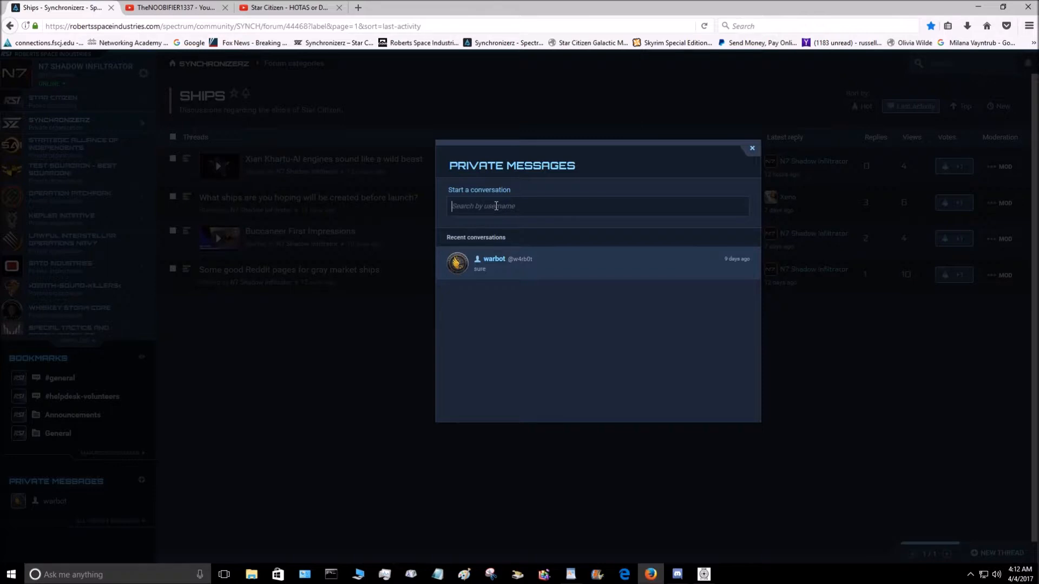
pyautogui.write('R')
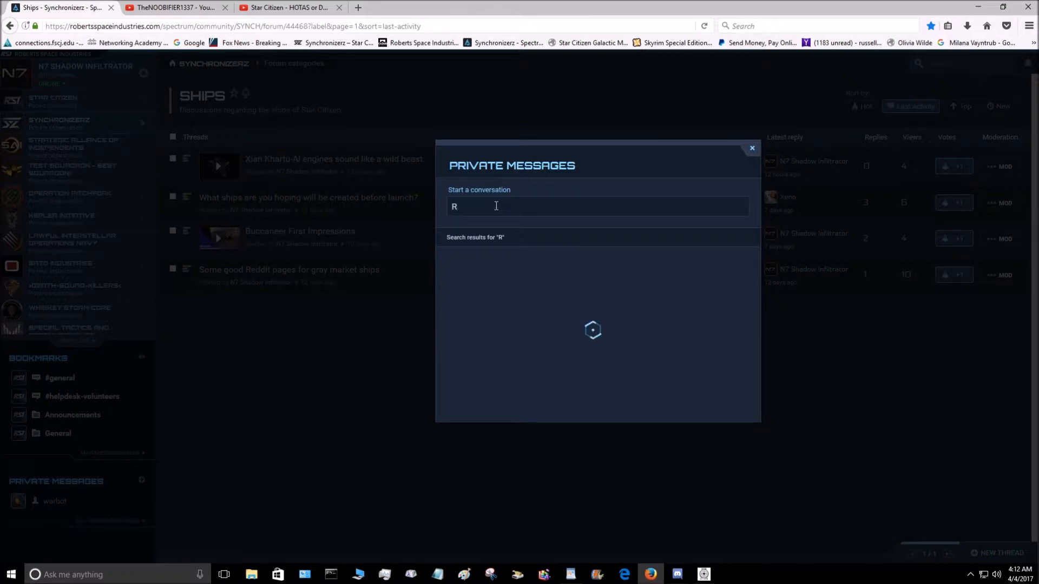
pyautogui.write('25')
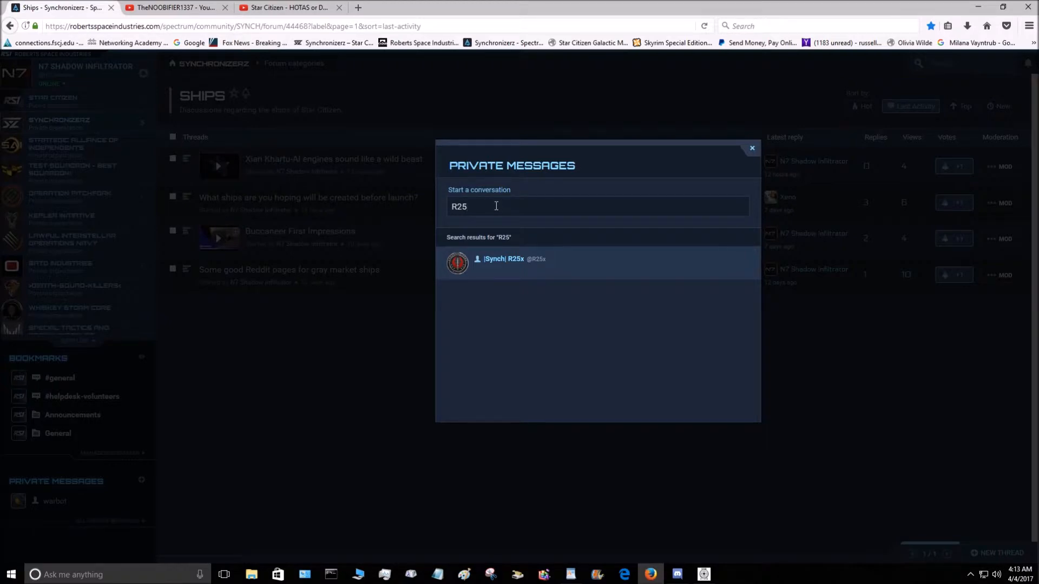
pyautogui.click(514, 258)
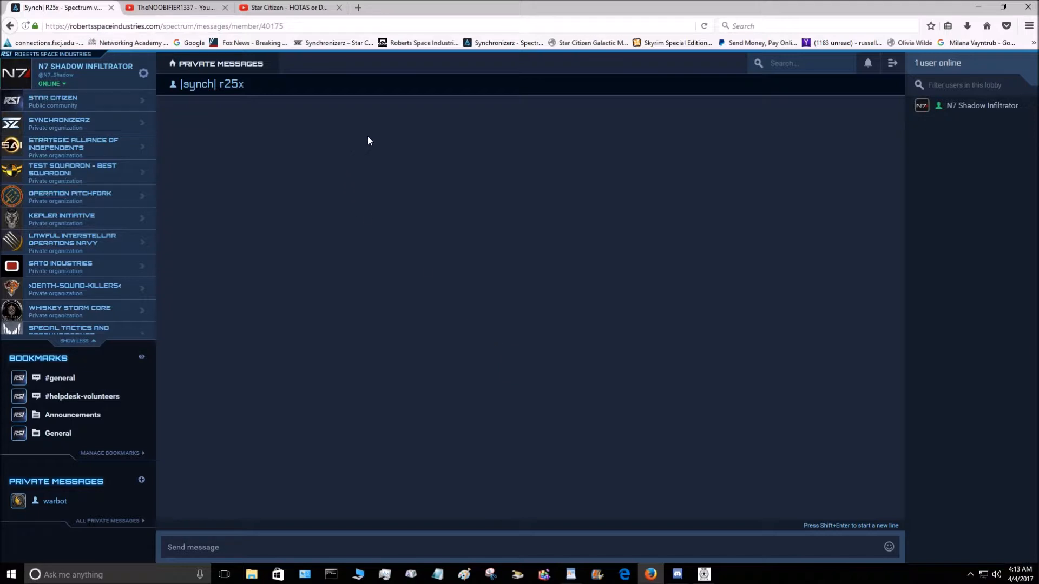
# Write a private message that greets the member by username and asks "how is Shadow Force doing?".
pyautogui.click(283, 550)
pyautogui.write('Hey')
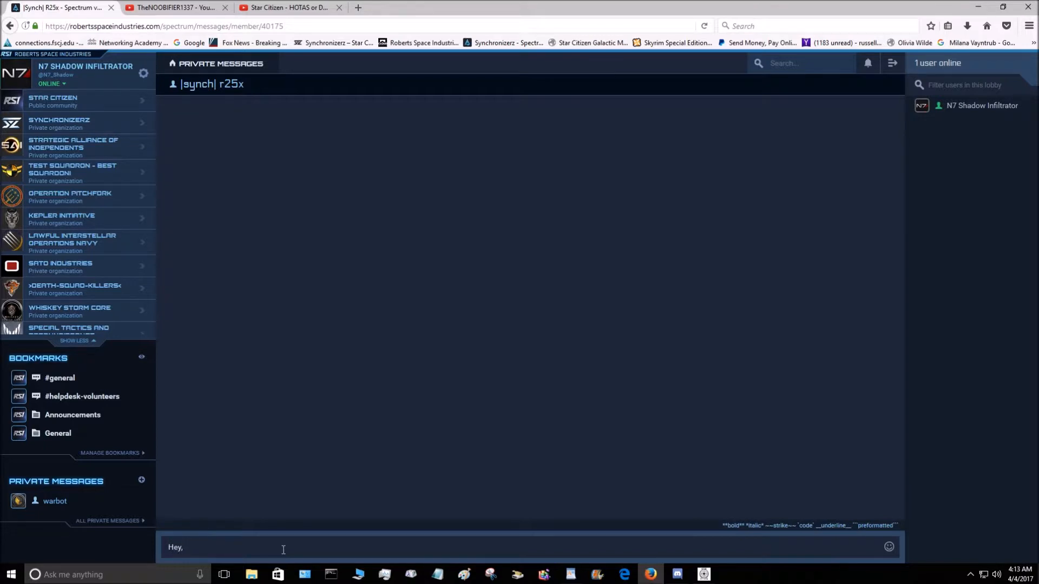
pyautogui.write(' R25x, how is Shadow For')
pyautogui.press('BackSpace')
pyautogui.press('BackSpace')
pyautogui.write('orce doing?')
# Add the sunglasses emoji to the end of the message and send it.
pyautogui.click(888, 547)
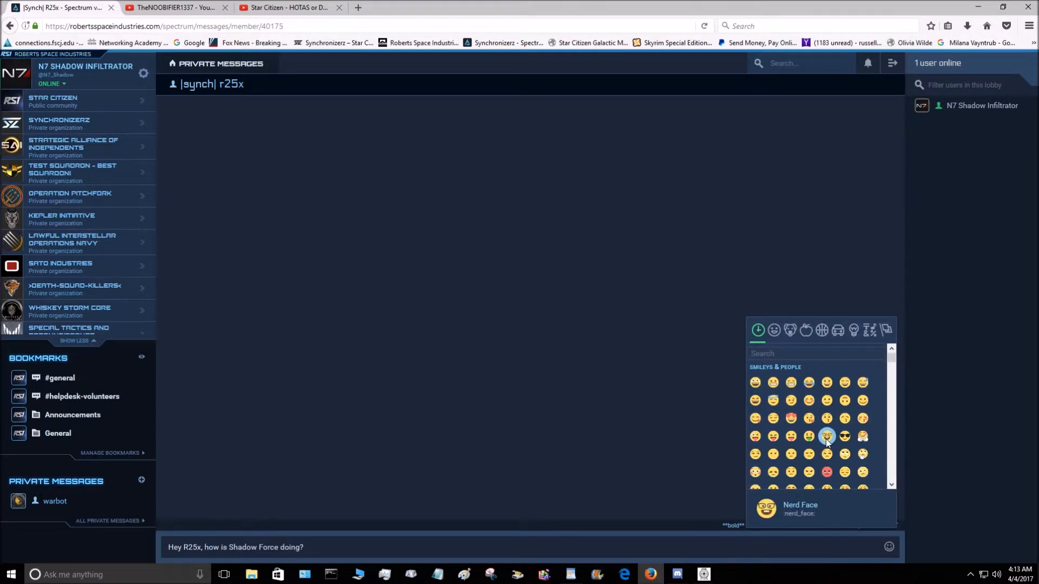
pyautogui.scroll(-2, 828, 452)
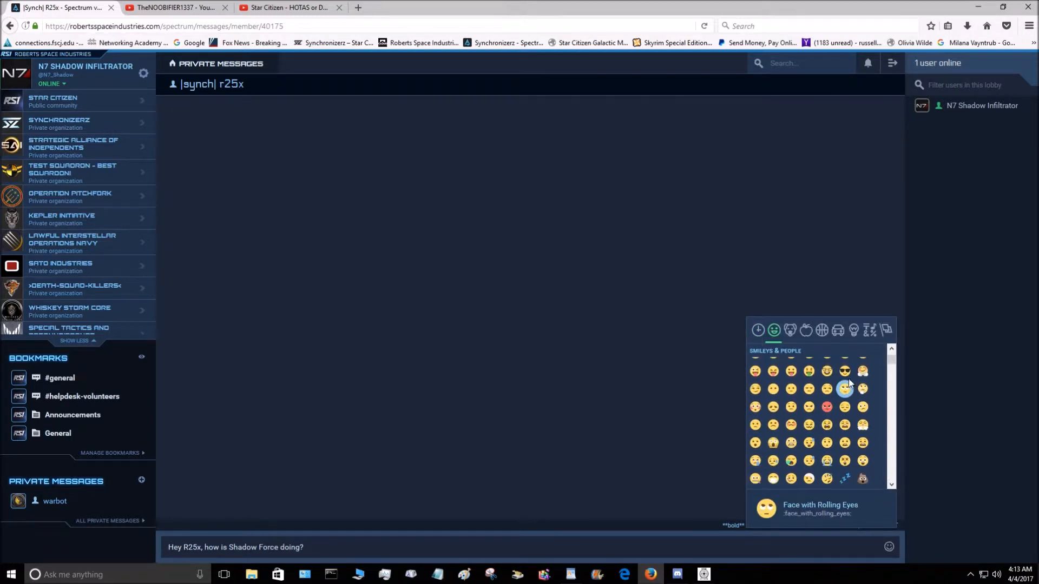
pyautogui.click(845, 372)
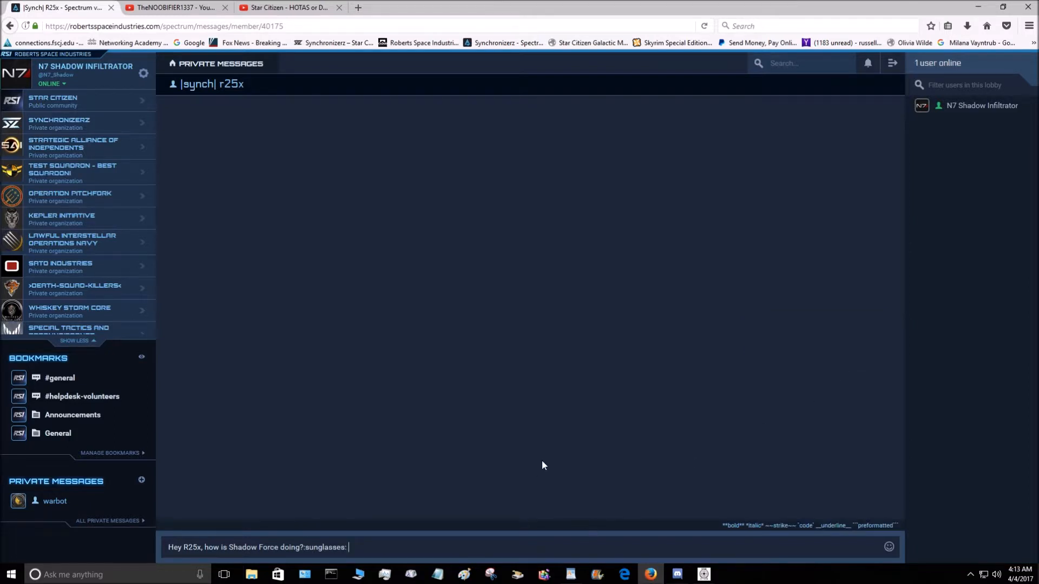
pyautogui.press('Return')
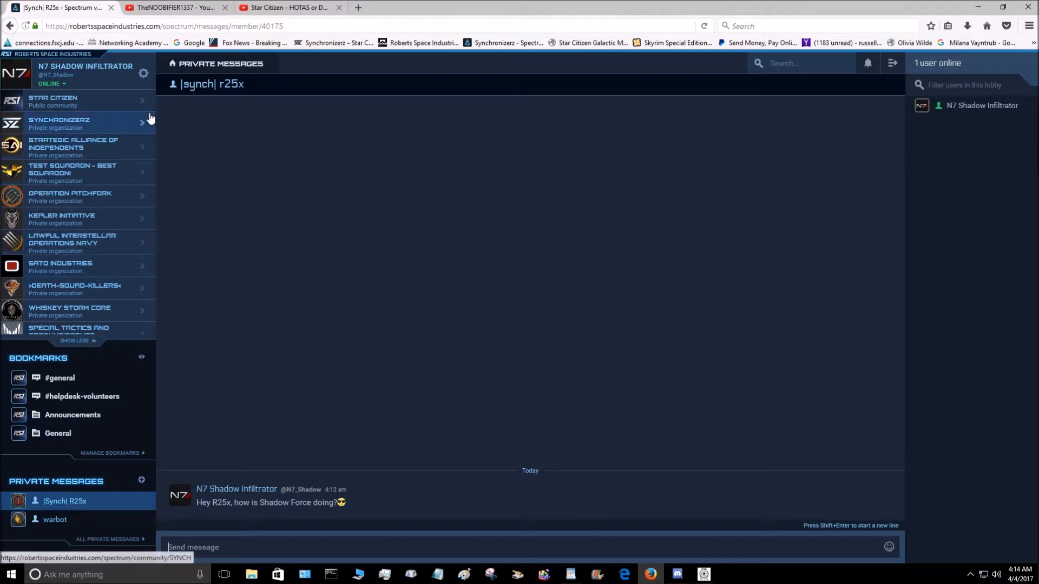
# View the Star Citizen public community page and look through all forum categories on the Synchronizerz organization page.
pyautogui.click(75, 105)
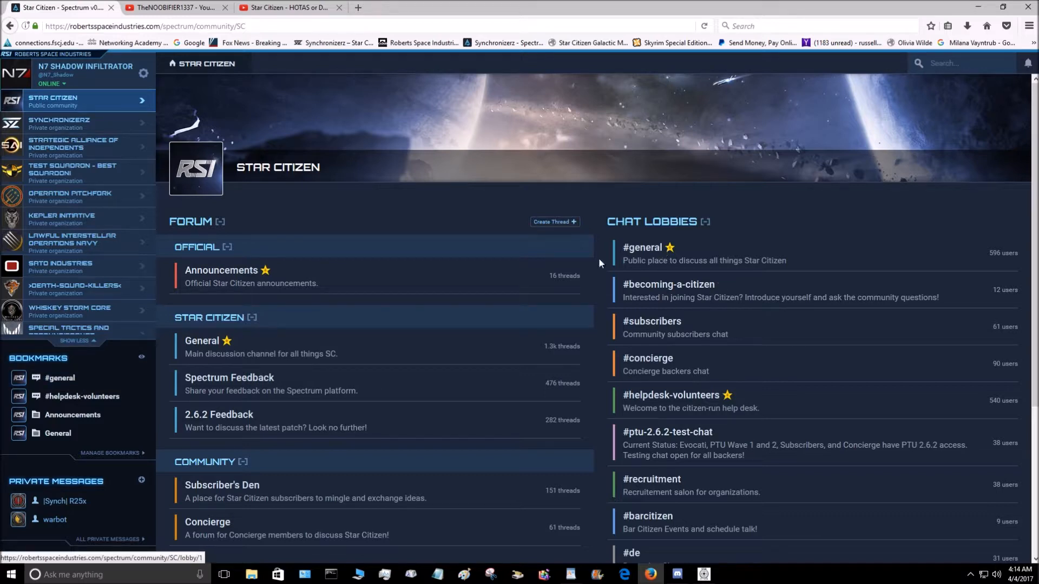
pyautogui.moveTo(75, 378); pyautogui.dragTo(84, 406)
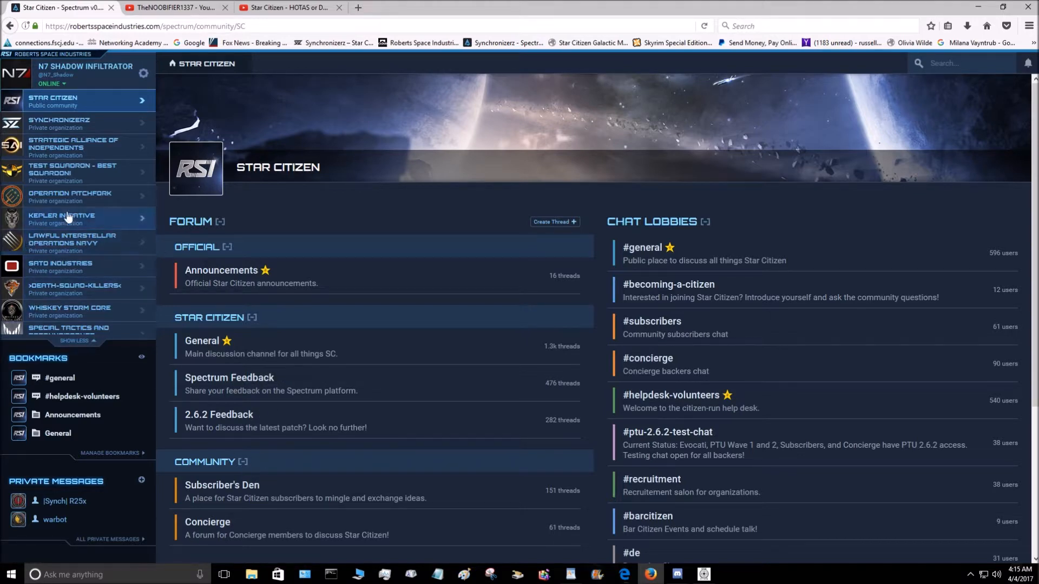
pyautogui.click(69, 124)
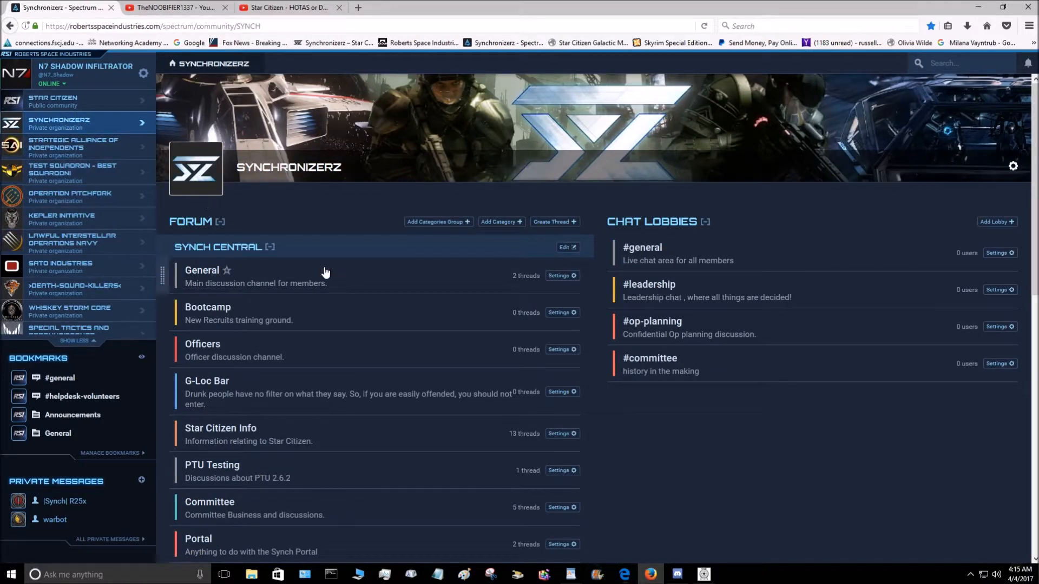
pyautogui.scroll(-2, 533, 423)
pyautogui.scroll(-2, 533, 422)
pyautogui.scroll(-2, 642, 405)
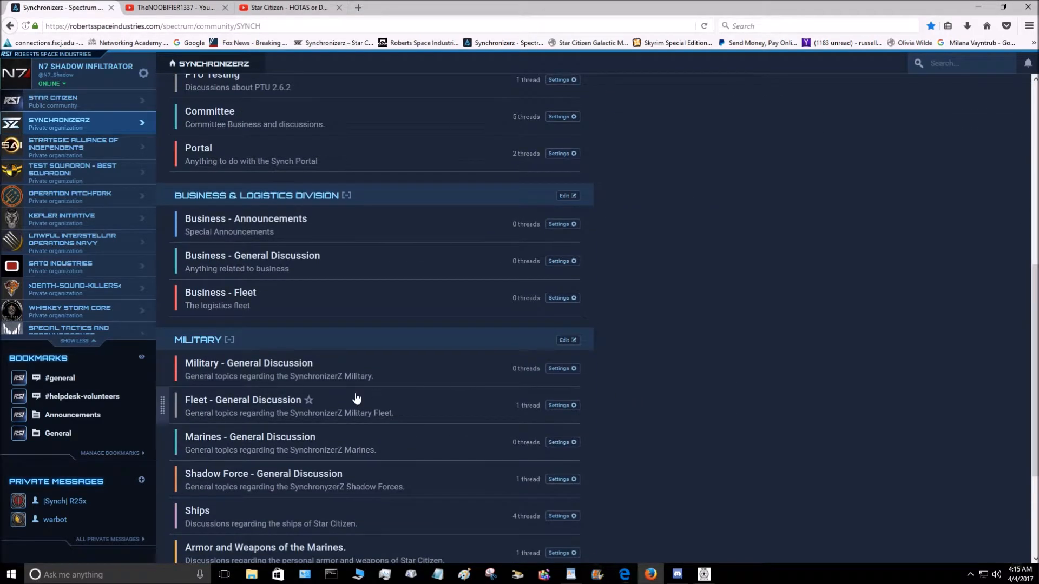
pyautogui.scroll(-3, 356, 398)
pyautogui.scroll(4, 531, 381)
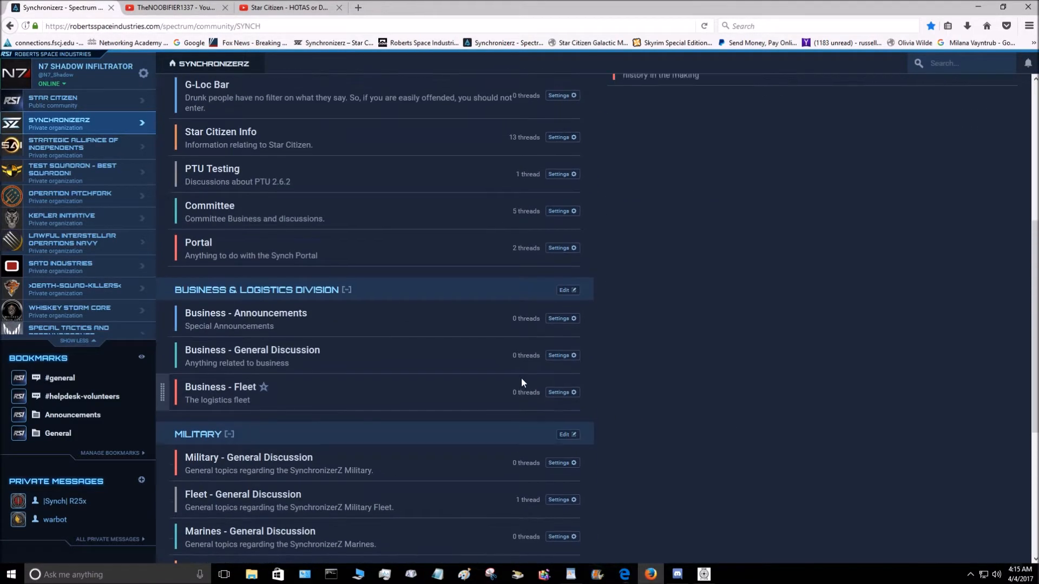
pyautogui.scroll(5, 521, 378)
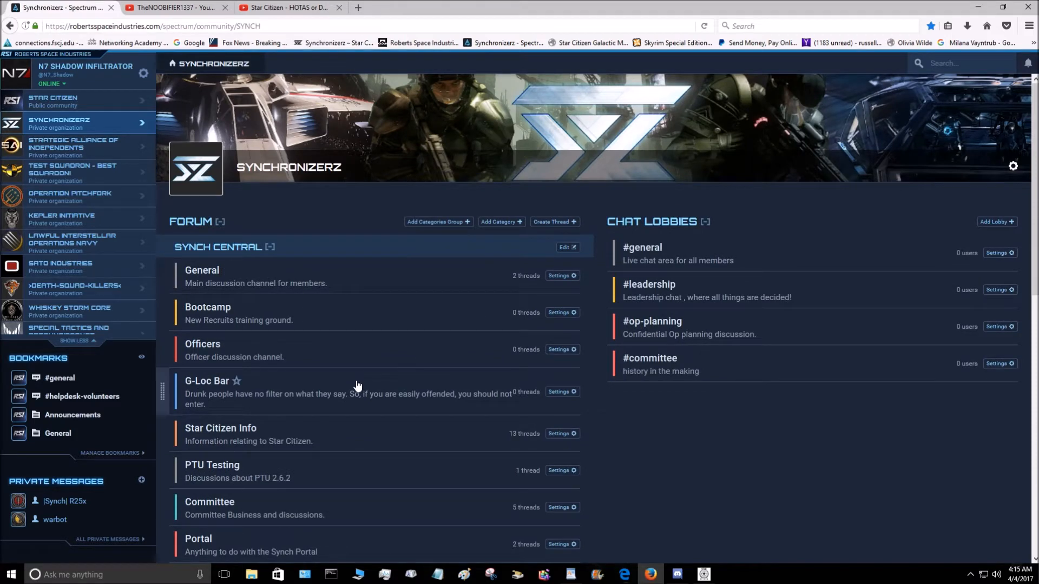
pyautogui.scroll(-9, 359, 382)
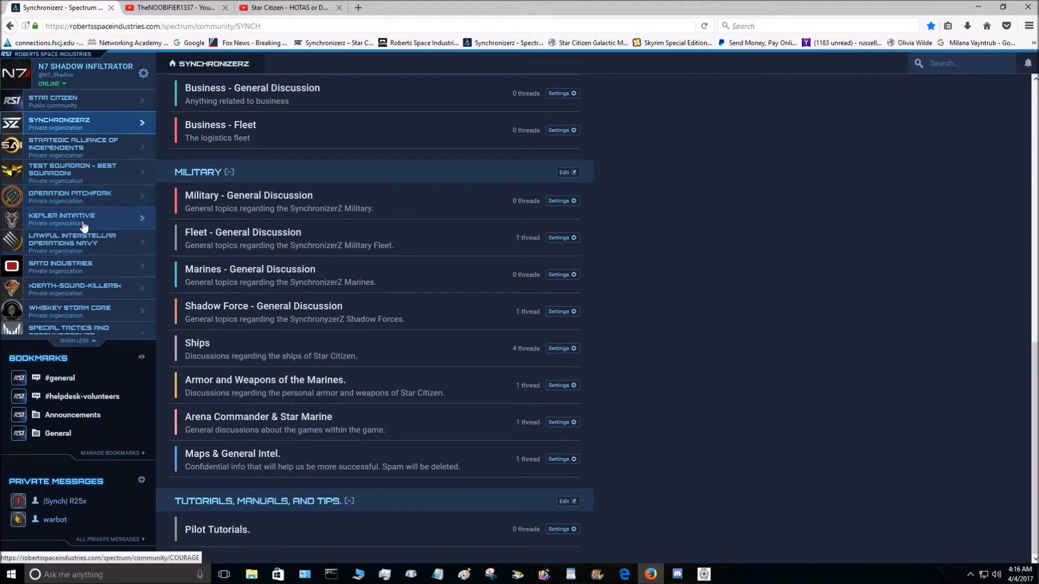
# View the Lawful Interstellar Operations Navy, Sato Industries, Whiskey Storm Core, Kepler Initiative, Operation Pitchfork, Test Squadron and Strategic Alliance of Independents pages.
pyautogui.click(49, 241)
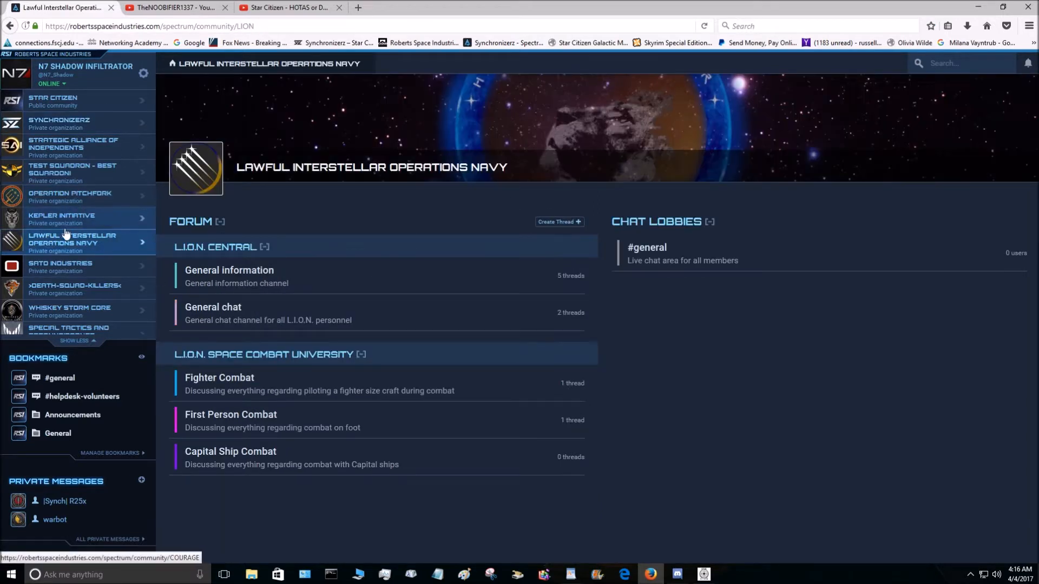
pyautogui.click(60, 269)
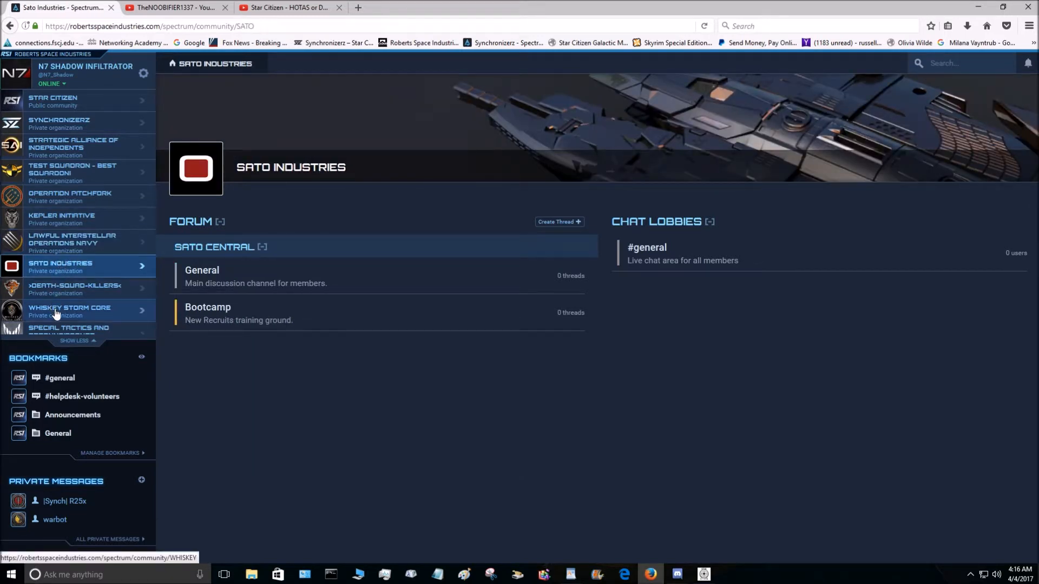
pyautogui.click(55, 312)
pyautogui.click(58, 221)
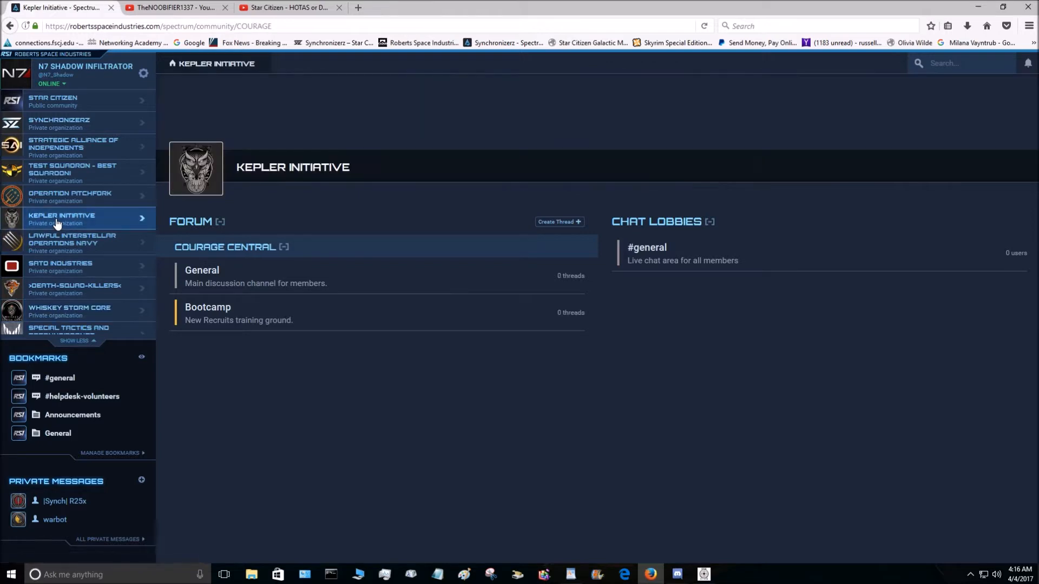
pyautogui.click(57, 198)
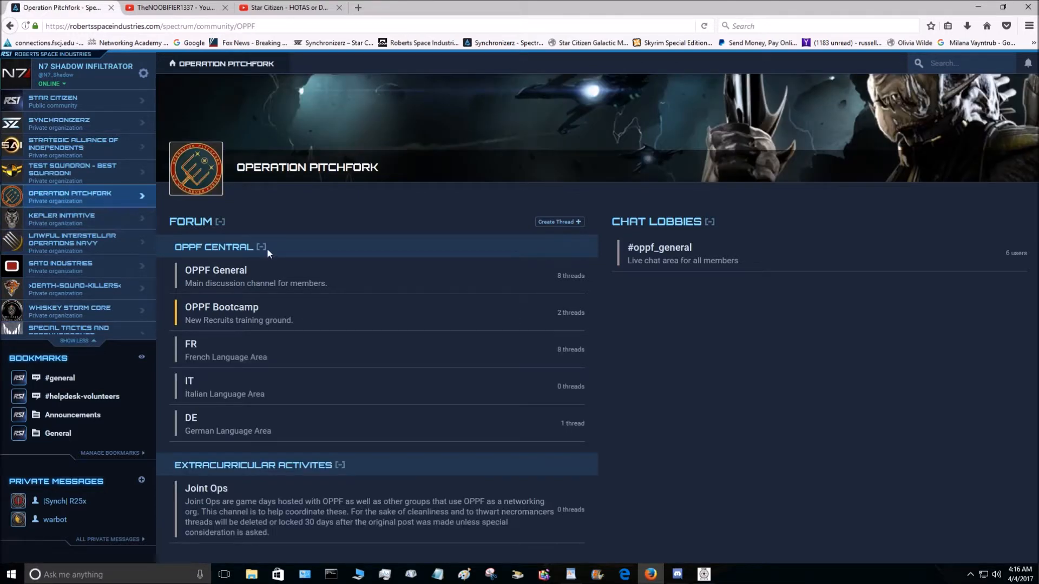
pyautogui.click(53, 177)
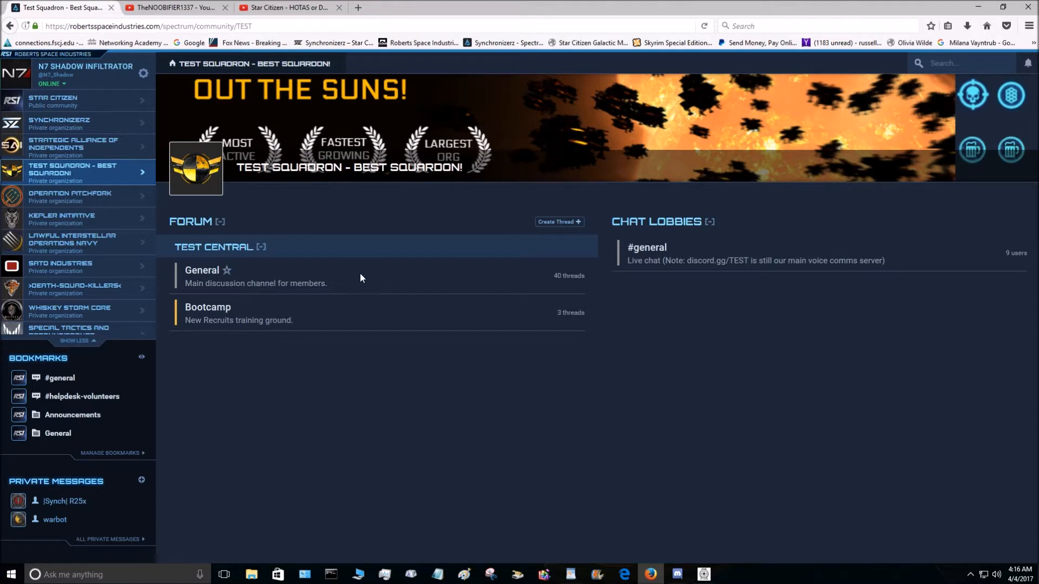
pyautogui.click(54, 151)
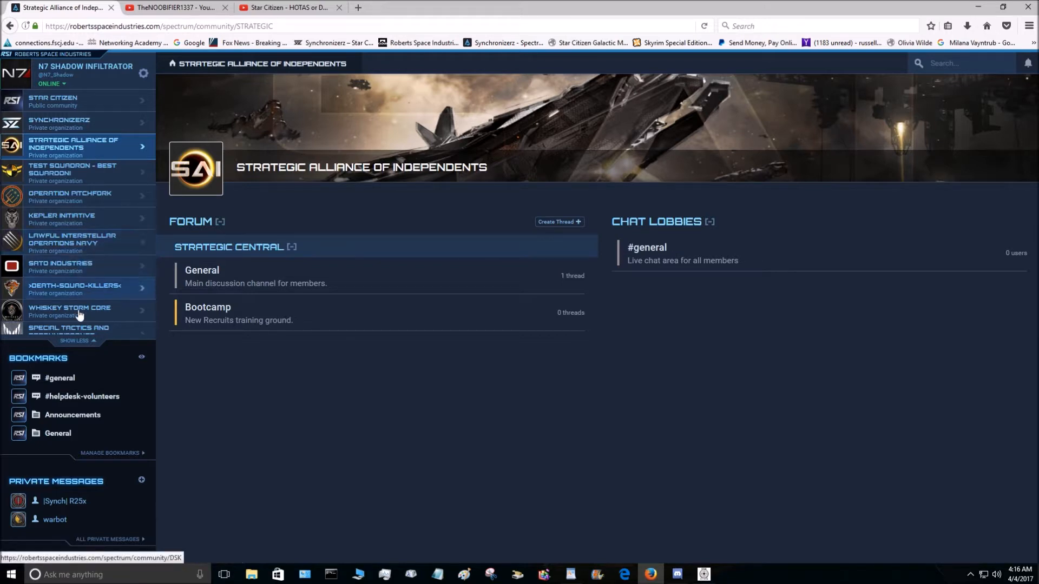
# View the Special Tactics and Reconnaissance, Whiskey Storm Core, Death-Squad-Killers, Sato Industries, Lawful Interstellar Operations Navy and Kepler Initiative pages.
pyautogui.click(77, 330)
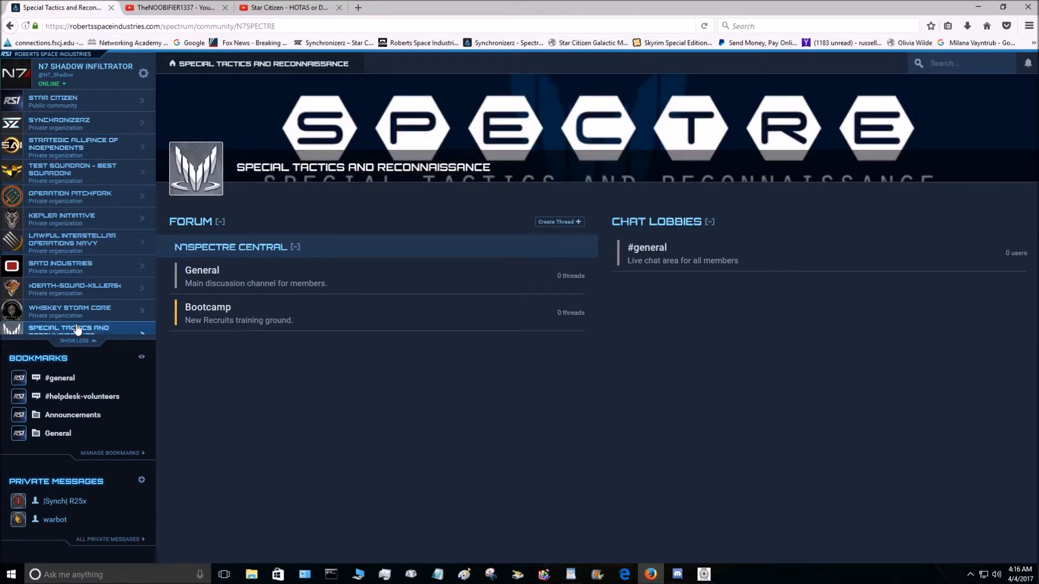
pyautogui.click(76, 316)
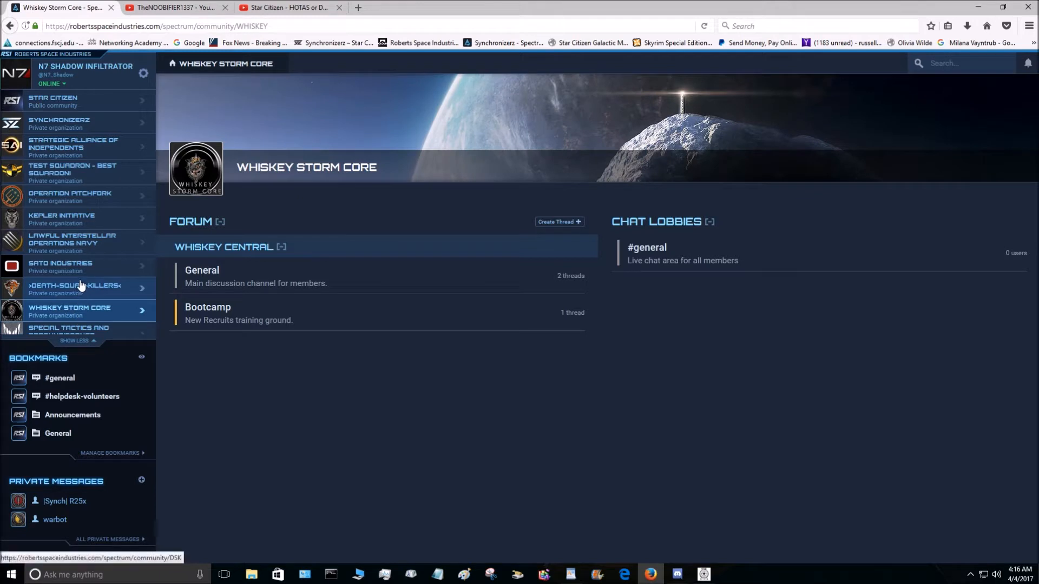
pyautogui.click(80, 285)
pyautogui.scroll(-3, 299, 261)
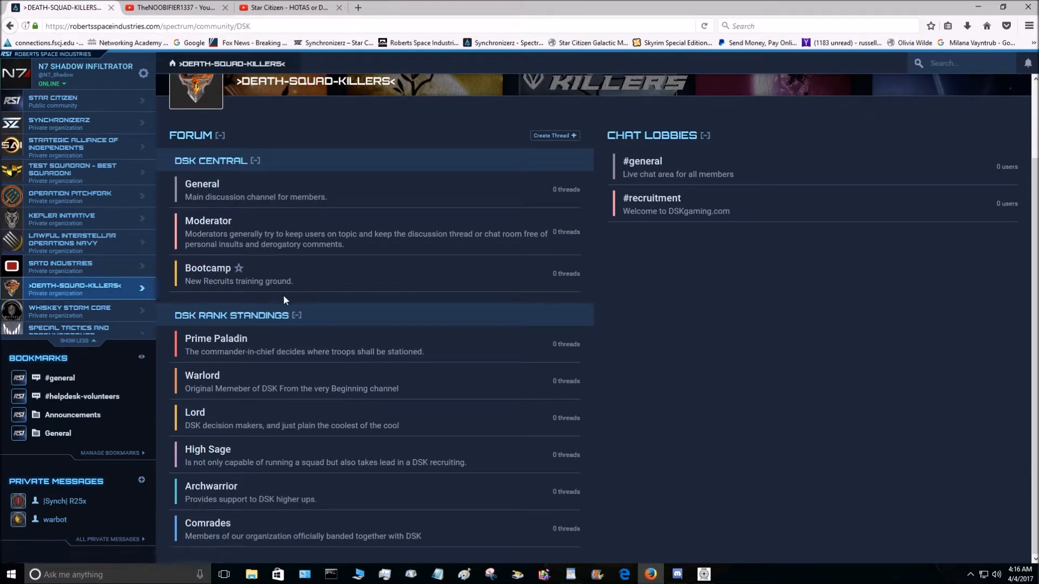
pyautogui.click(67, 269)
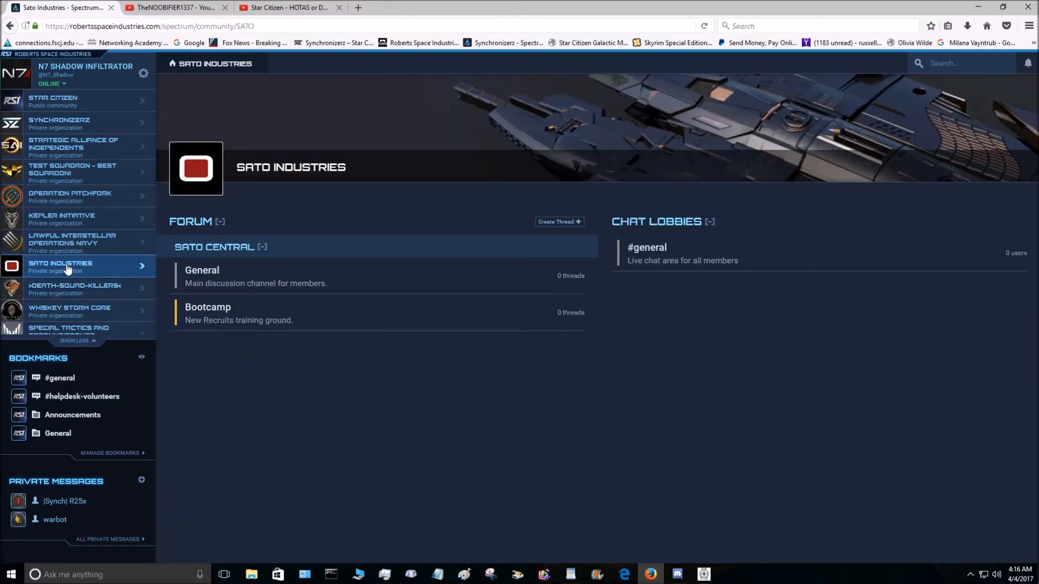
pyautogui.click(75, 242)
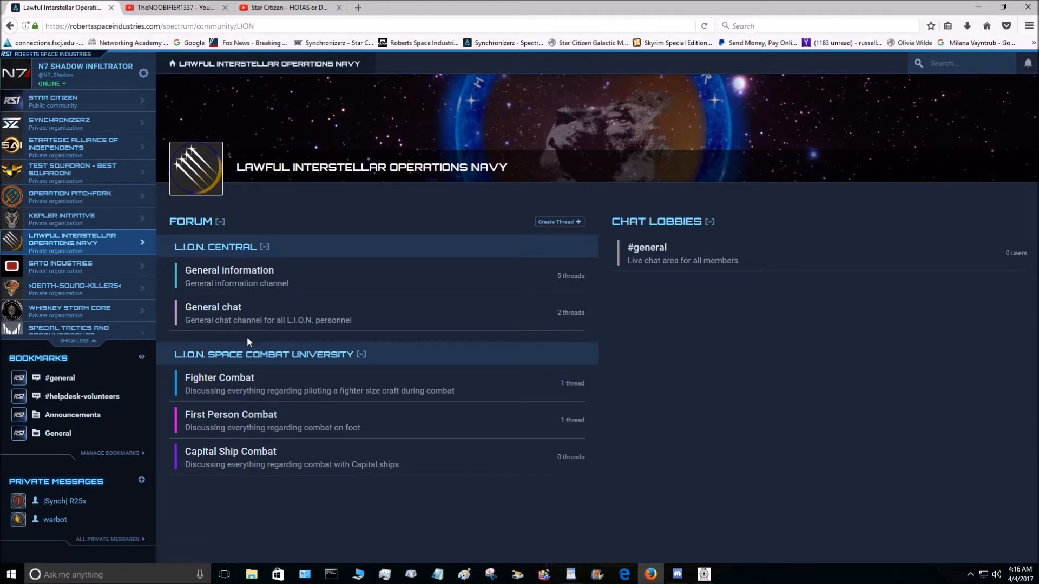
pyautogui.click(67, 218)
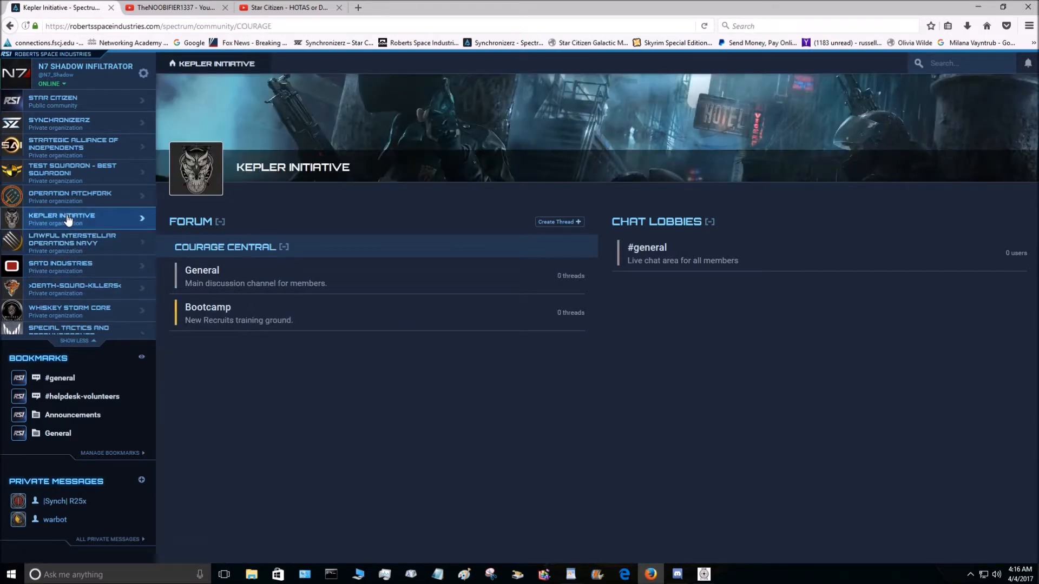
# View the forum categories on the Synchronizerz organization page, down to the Military section and back.
pyautogui.click(59, 128)
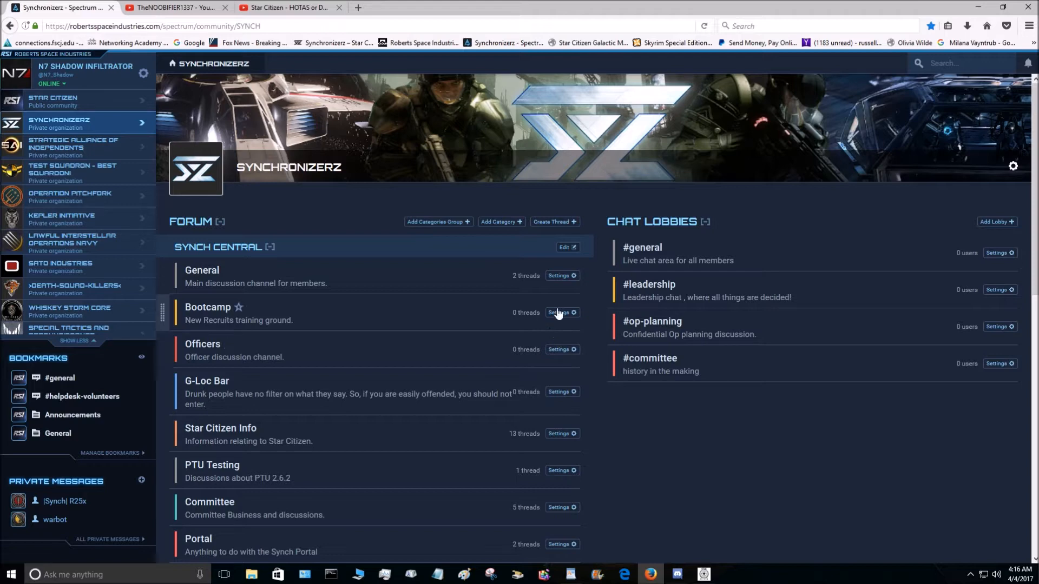
pyautogui.scroll(-10, 499, 291)
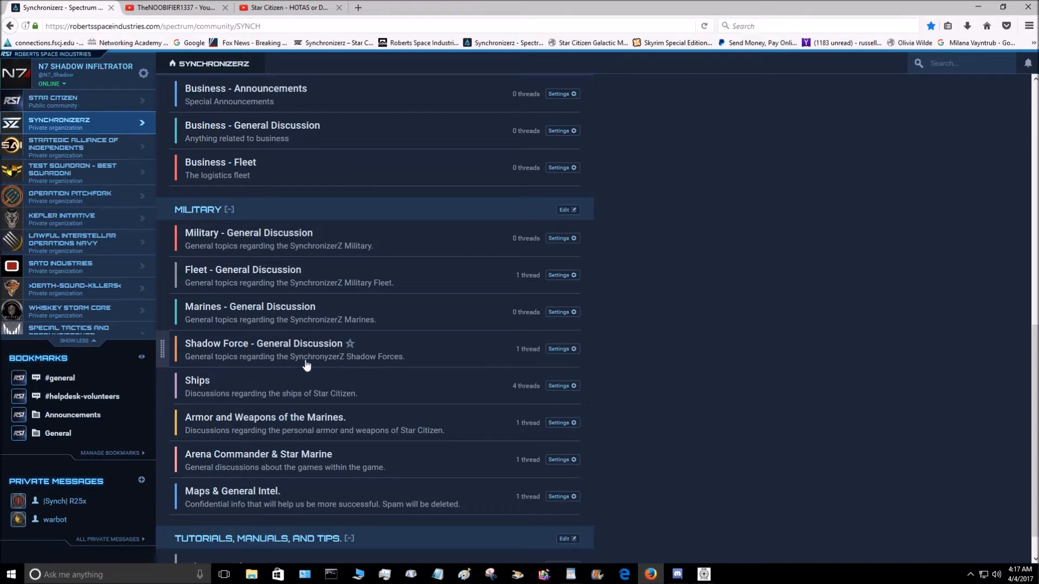
pyautogui.scroll(5, 284, 326)
pyautogui.scroll(5, 287, 327)
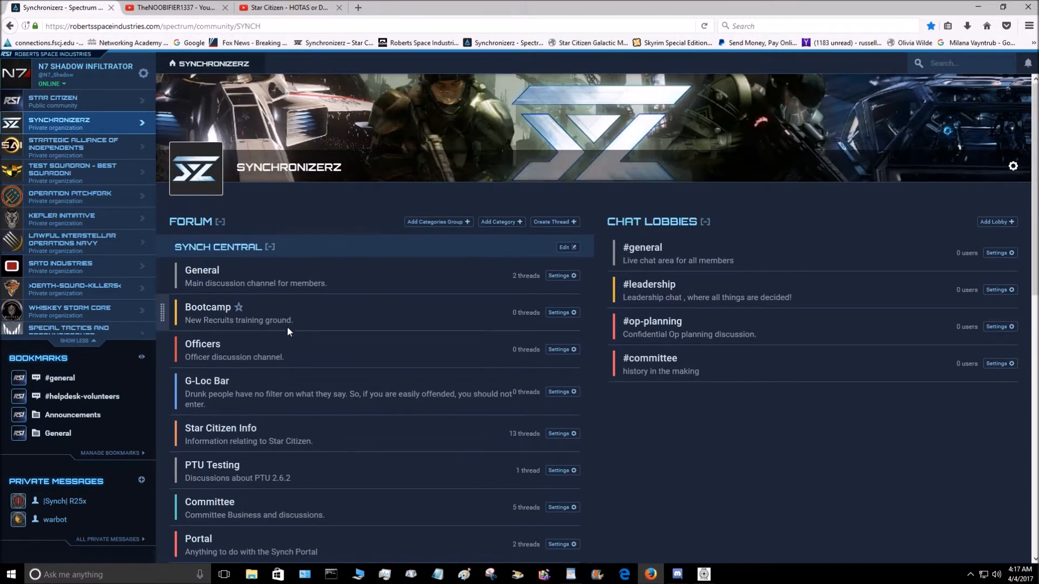
# Open the Spectrum Feedback forum of the Star Citizen public community and look through its thread list.
pyautogui.click(47, 108)
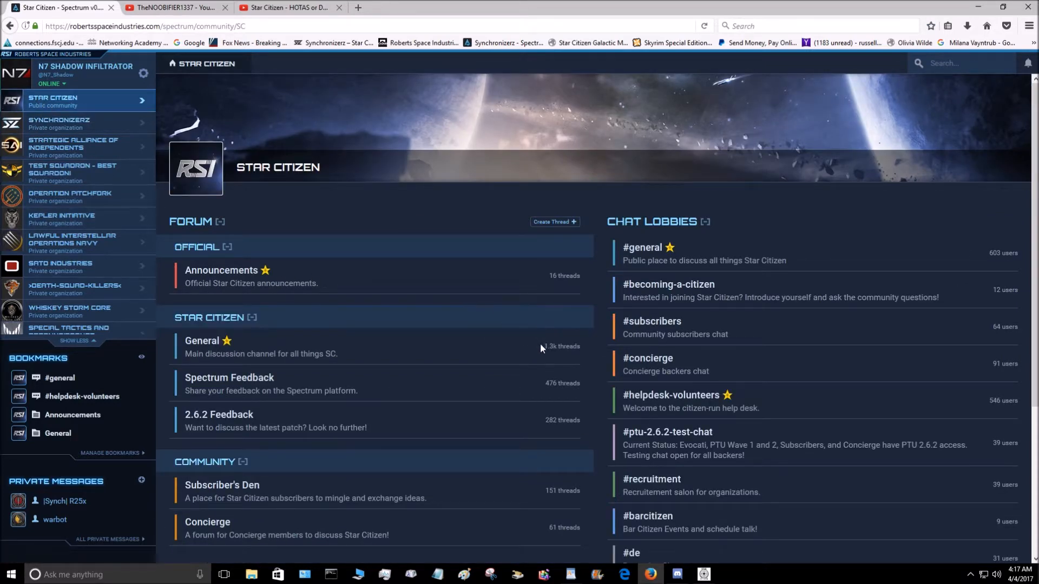
pyautogui.scroll(-1, 516, 345)
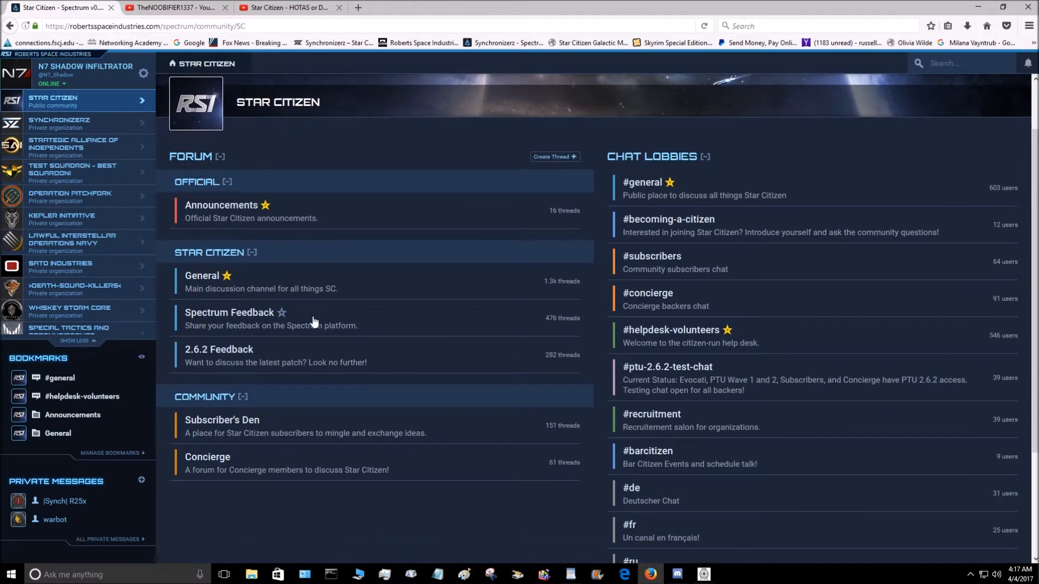
pyautogui.click(194, 316)
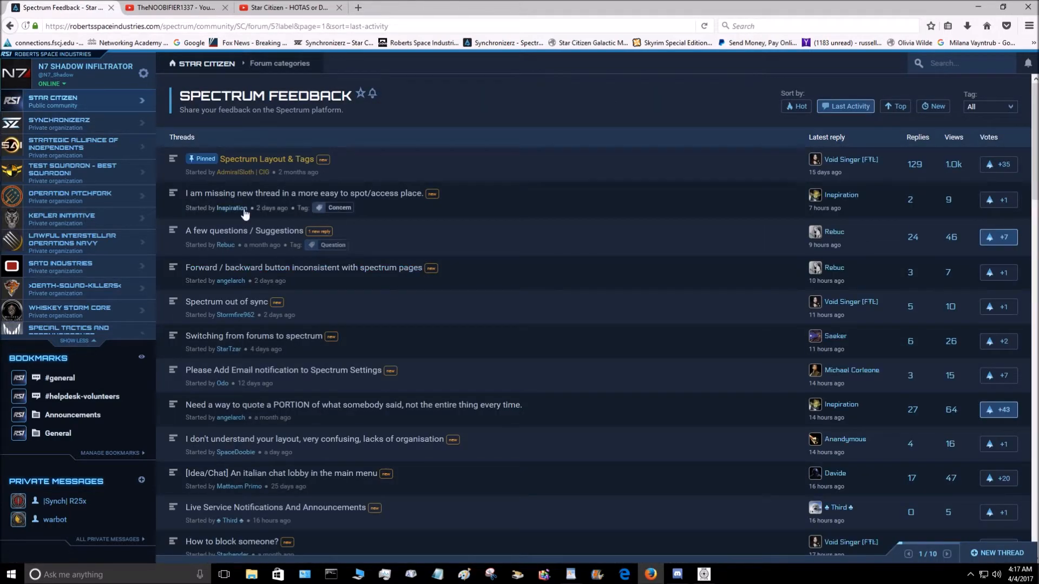
pyautogui.scroll(-15, 243, 335)
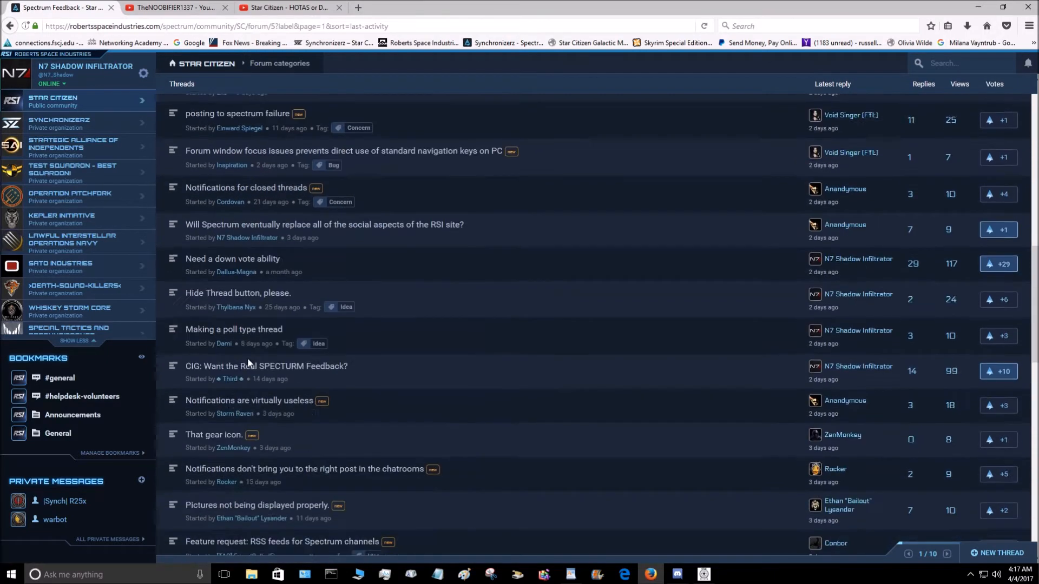
pyautogui.scroll(-2, 248, 361)
pyautogui.scroll(15, 247, 360)
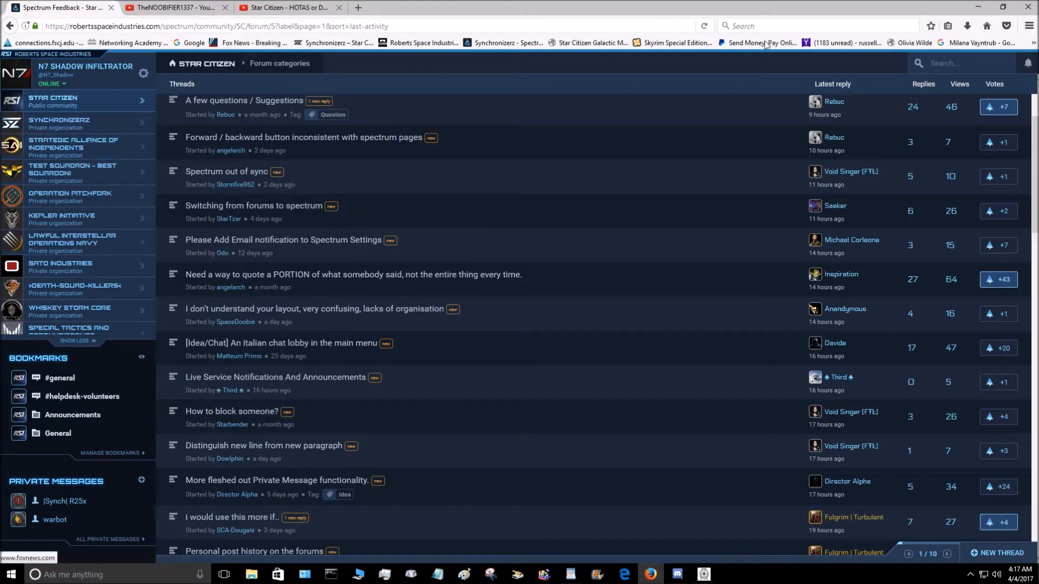
# Compare the Star Citizen public community page with the Synchronizerz organization page, ending on the Star Citizen page.
pyautogui.click(63, 101)
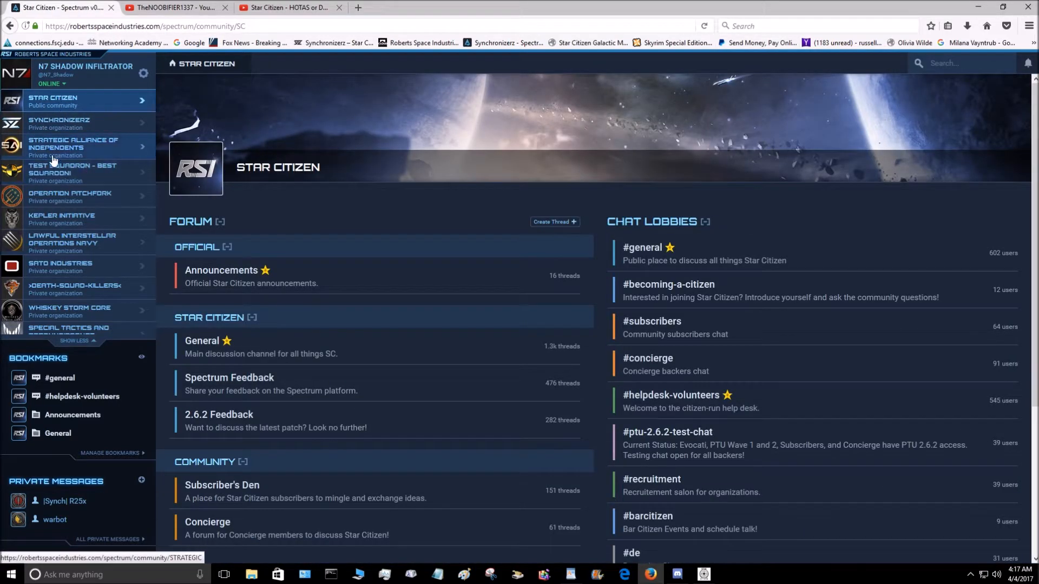
pyautogui.click(57, 128)
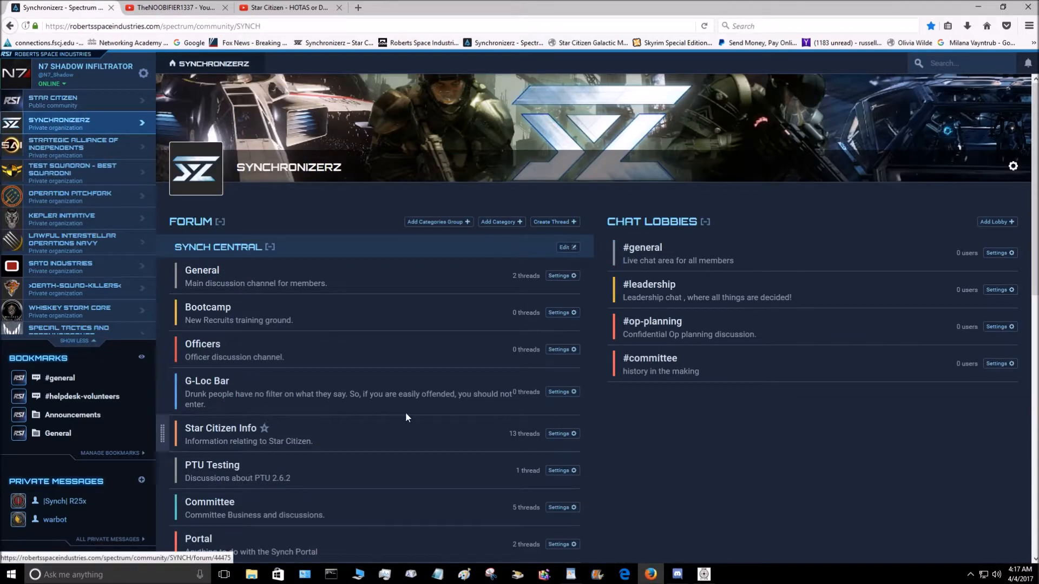
pyautogui.click(51, 102)
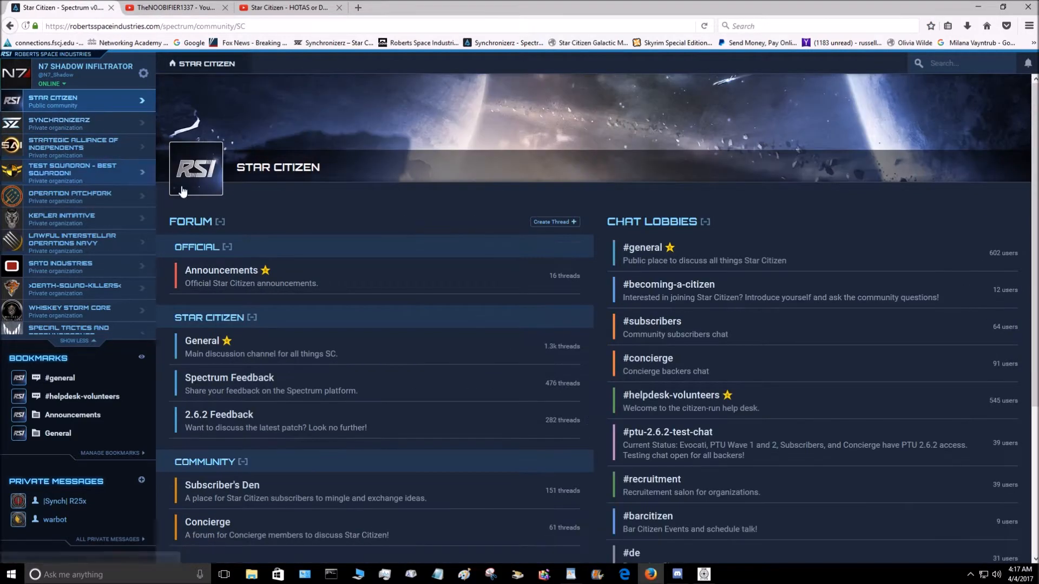
# Open "Making a poll type thread" in the Spectrum Feedback forum and upvote its opening post.
pyautogui.scroll(-3, 235, 243)
pyautogui.click(236, 182)
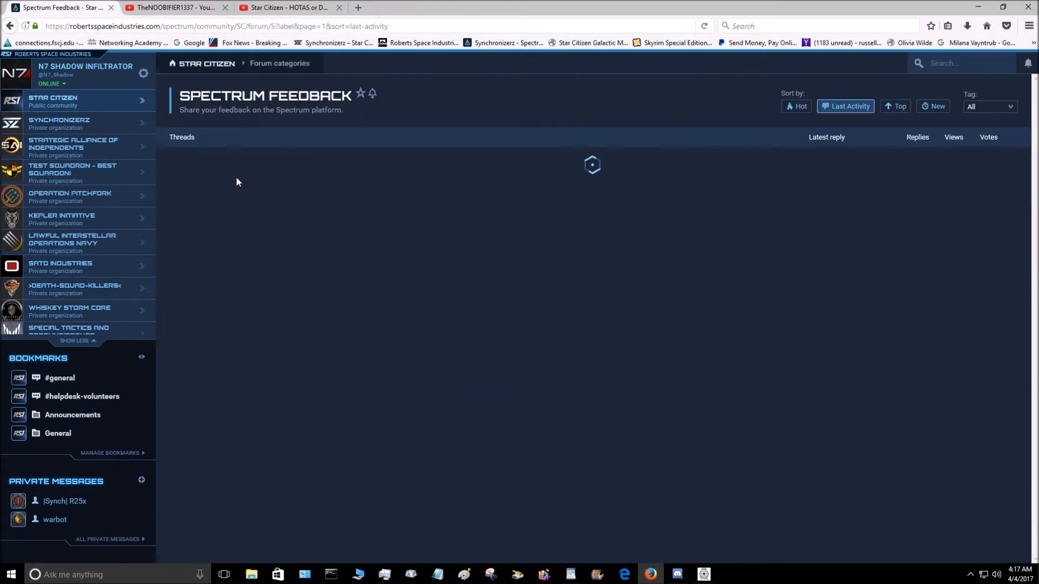
pyautogui.scroll(-15, 431, 296)
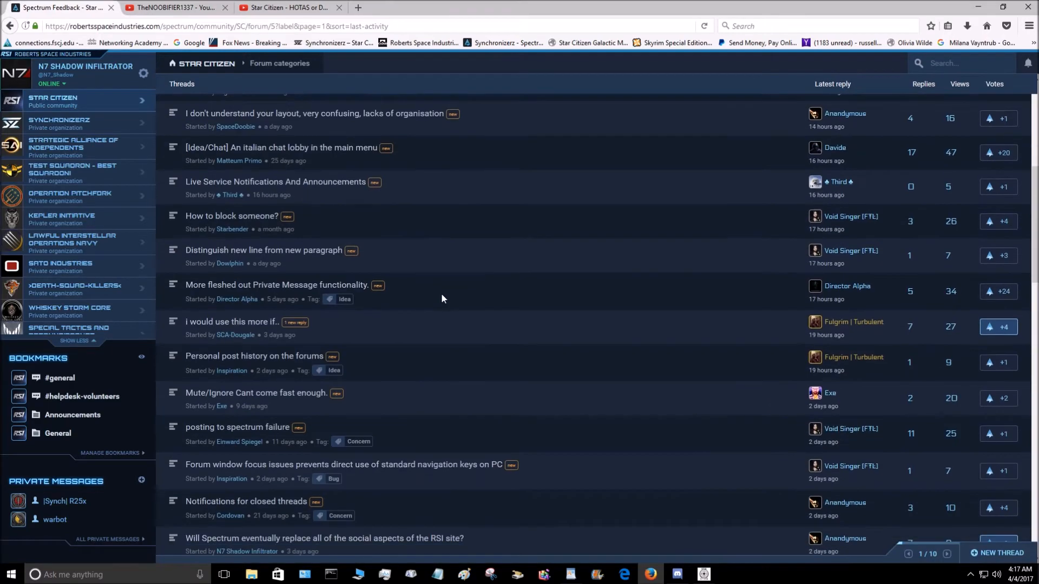
pyautogui.scroll(-10, 443, 299)
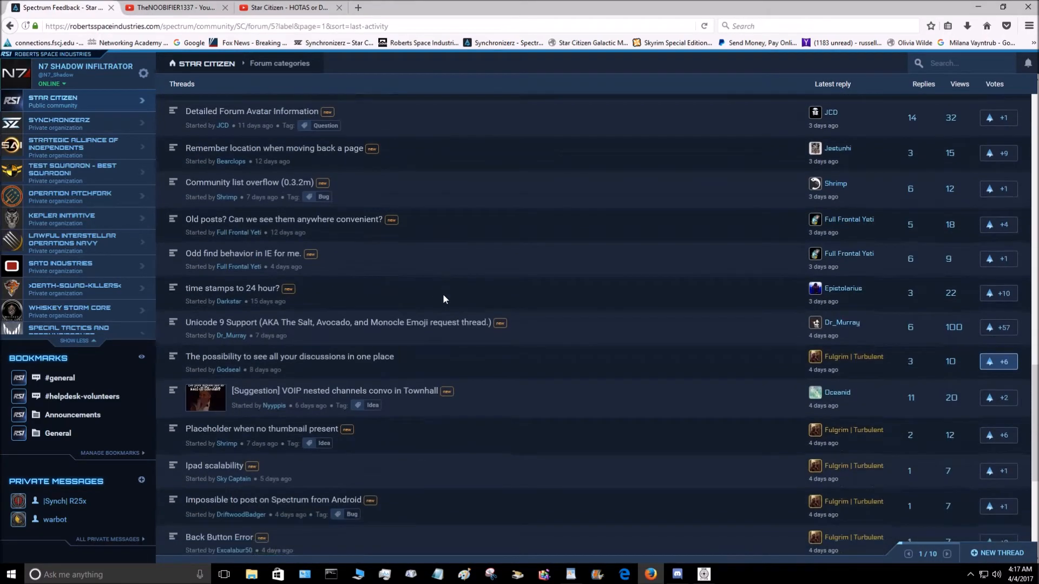
pyautogui.scroll(8, 408, 295)
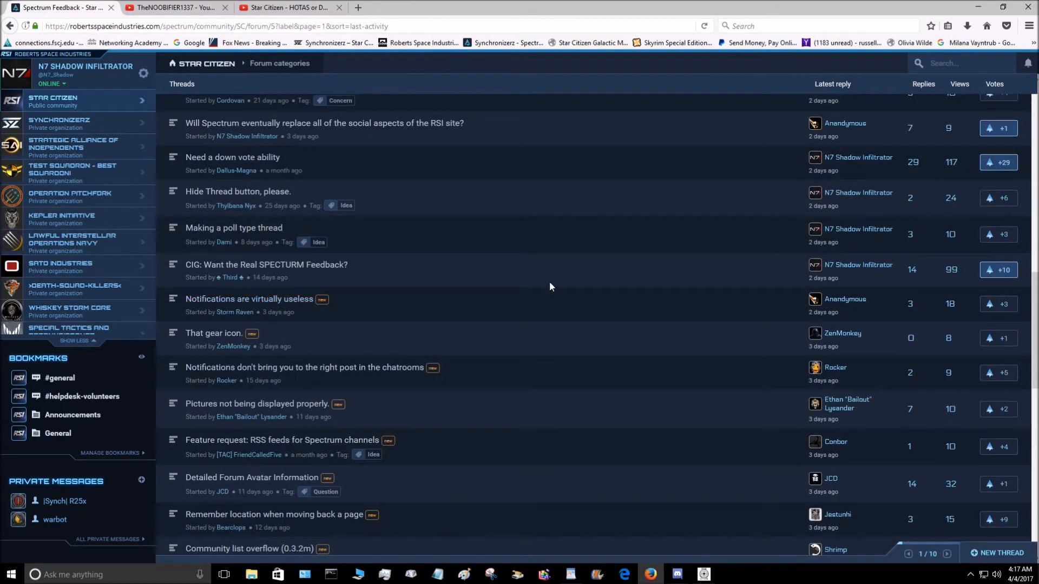
pyautogui.click(231, 228)
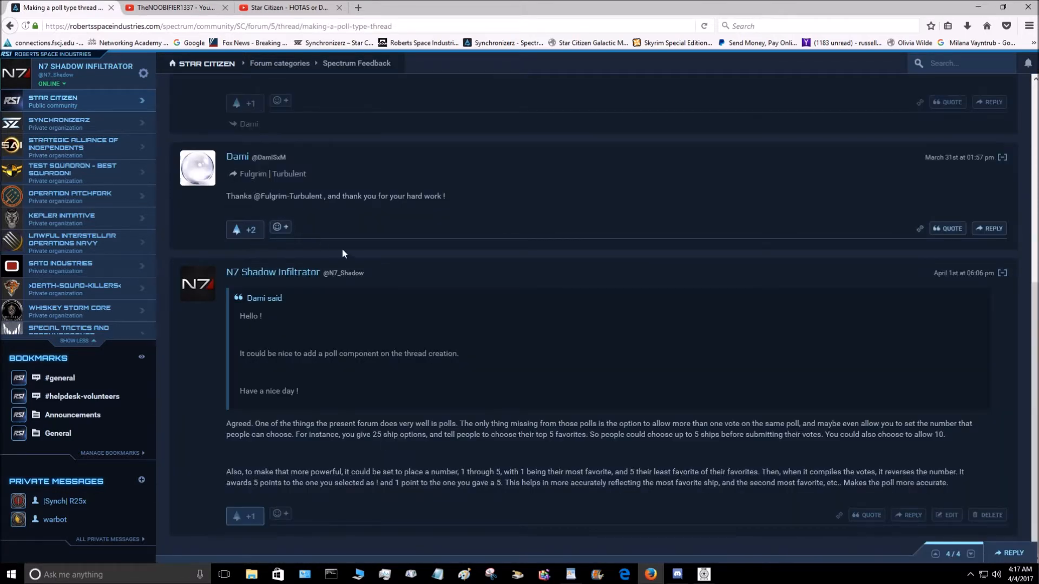
pyautogui.scroll(3, 484, 225)
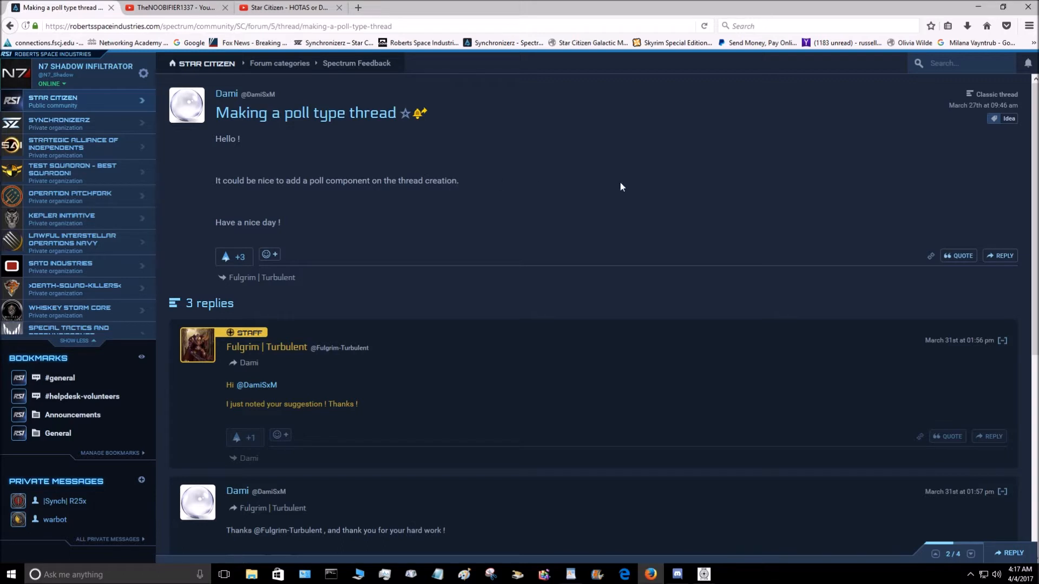
pyautogui.click(237, 259)
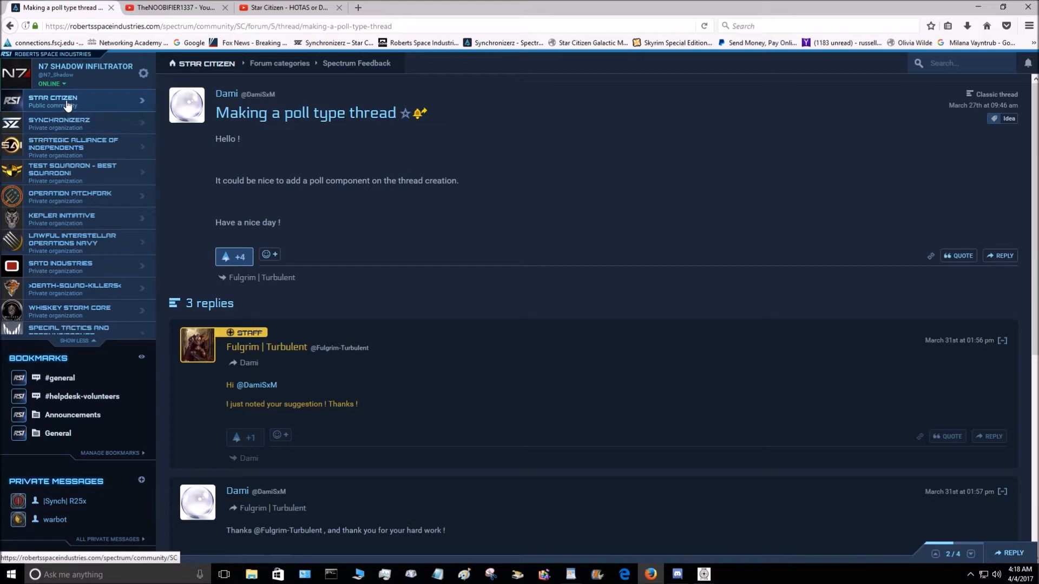
# Return to the Spectrum Feedback thread list and open the "Need a down vote ability" thread.
pyautogui.click(349, 65)
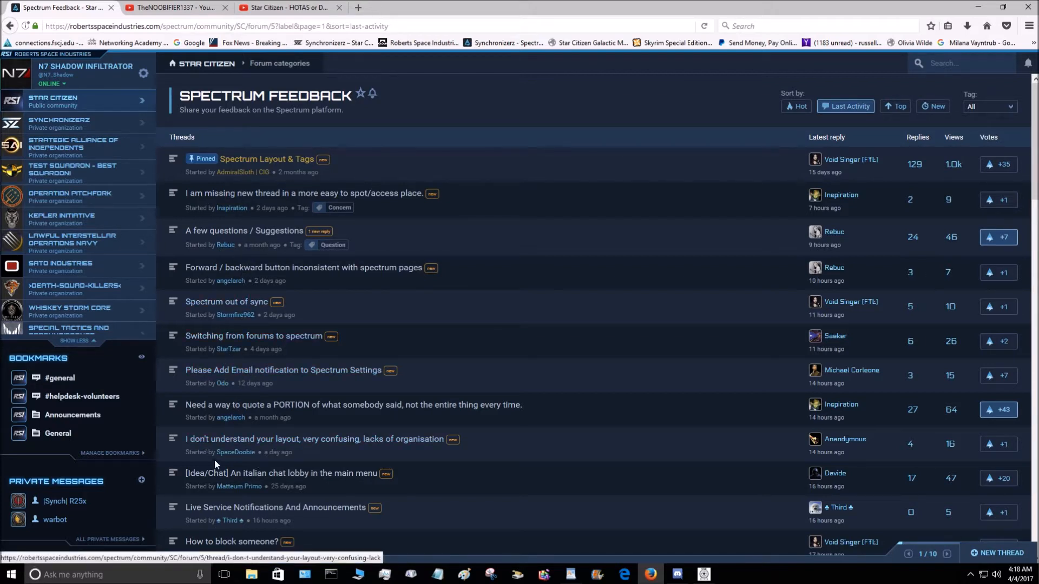
pyautogui.scroll(-3, 235, 499)
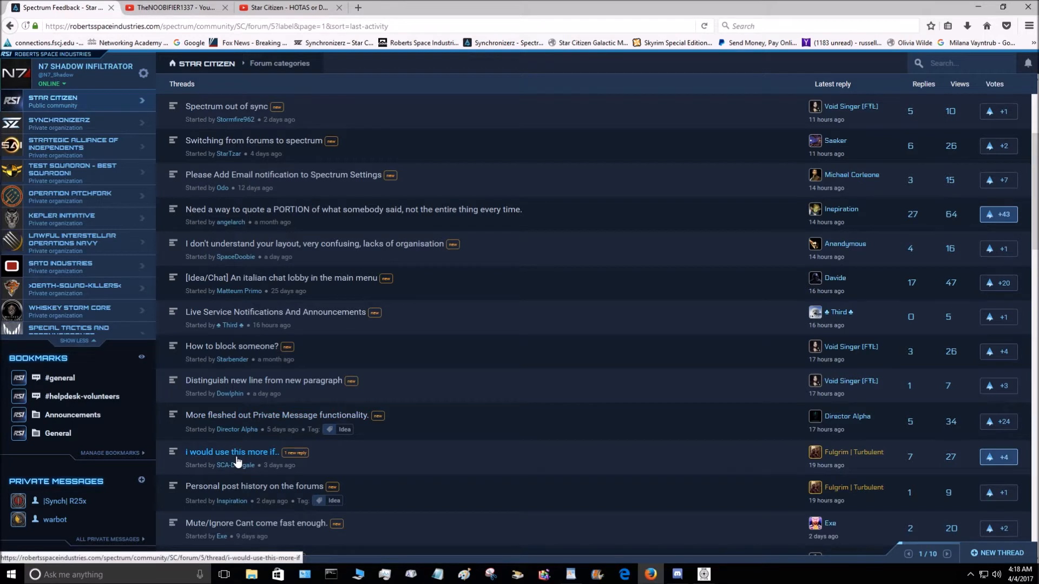
pyautogui.scroll(-2, 236, 460)
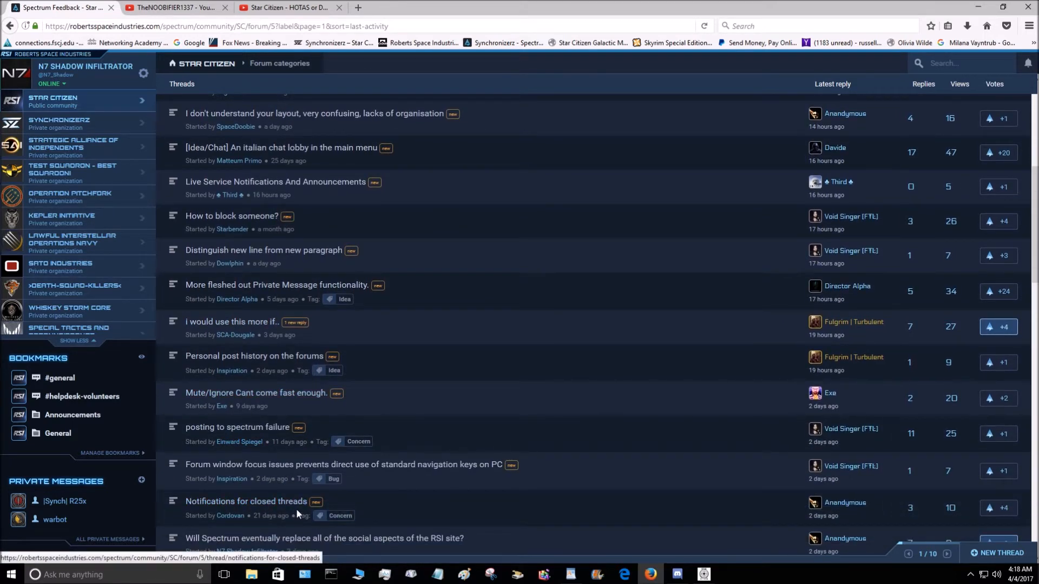
pyautogui.scroll(-4, 303, 487)
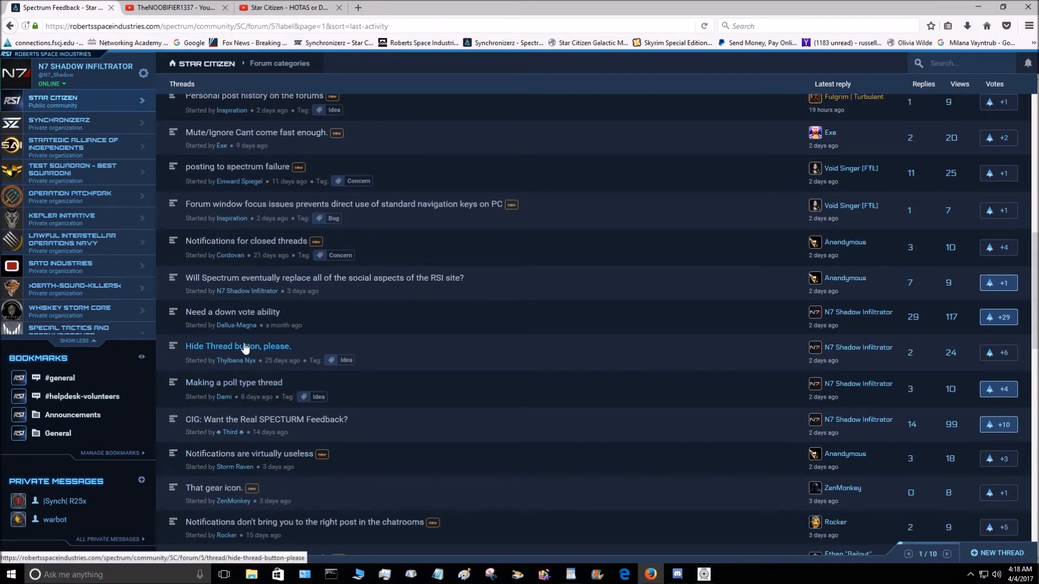
pyautogui.click(244, 315)
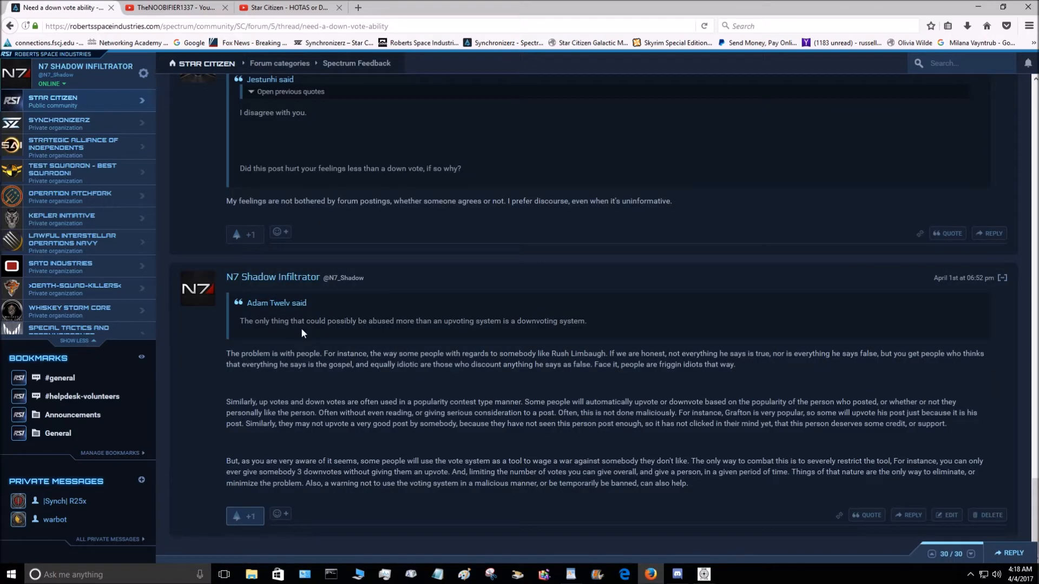
# Look back through the replies of the down vote thread, from the latest one up to the opening post.
pyautogui.scroll(5, 303, 300)
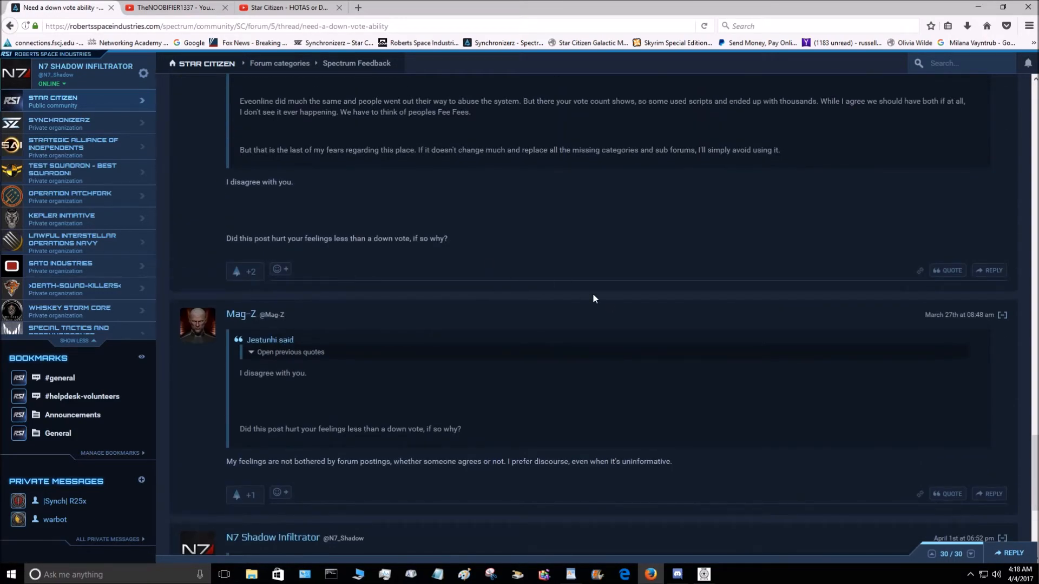
pyautogui.scroll(15, 543, 294)
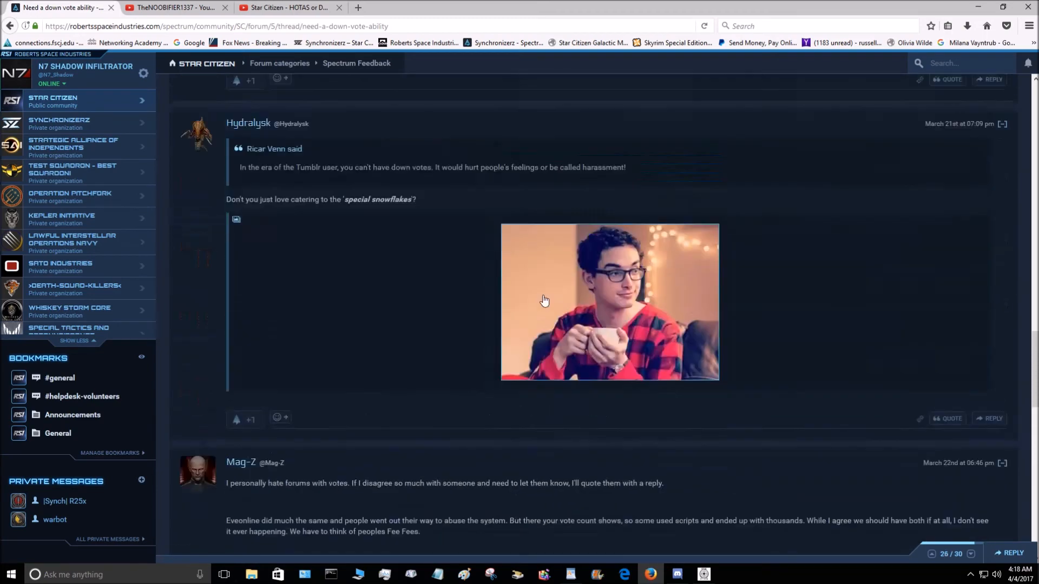
pyautogui.scroll(20, 545, 292)
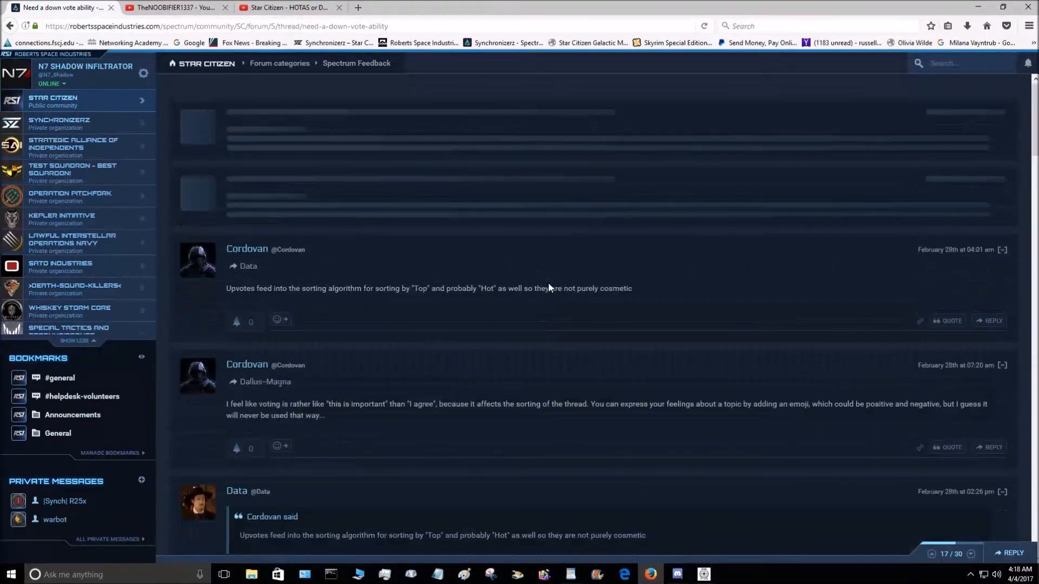
pyautogui.scroll(10, 550, 283)
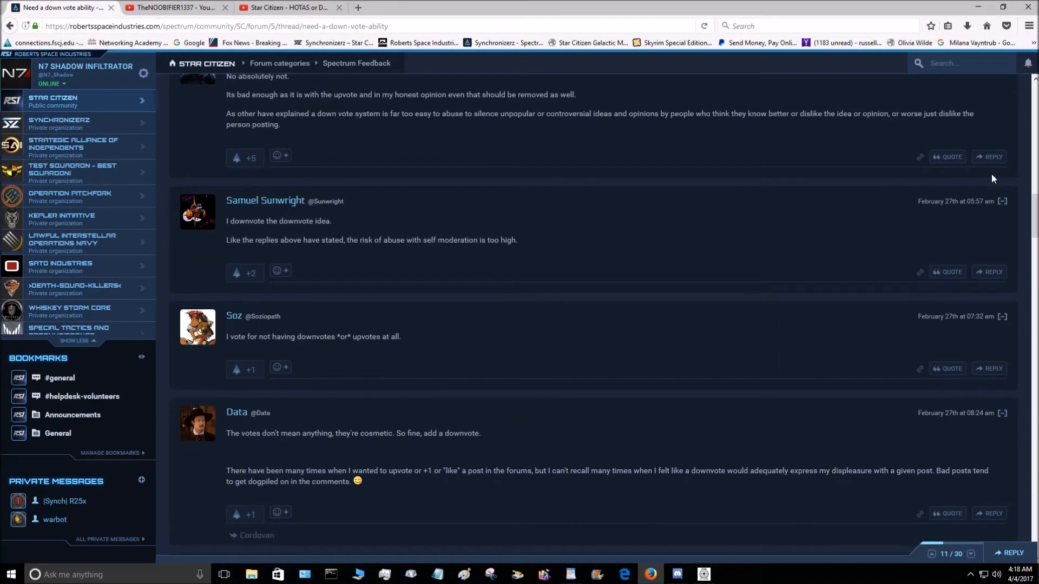
pyautogui.scroll(15, 557, 185)
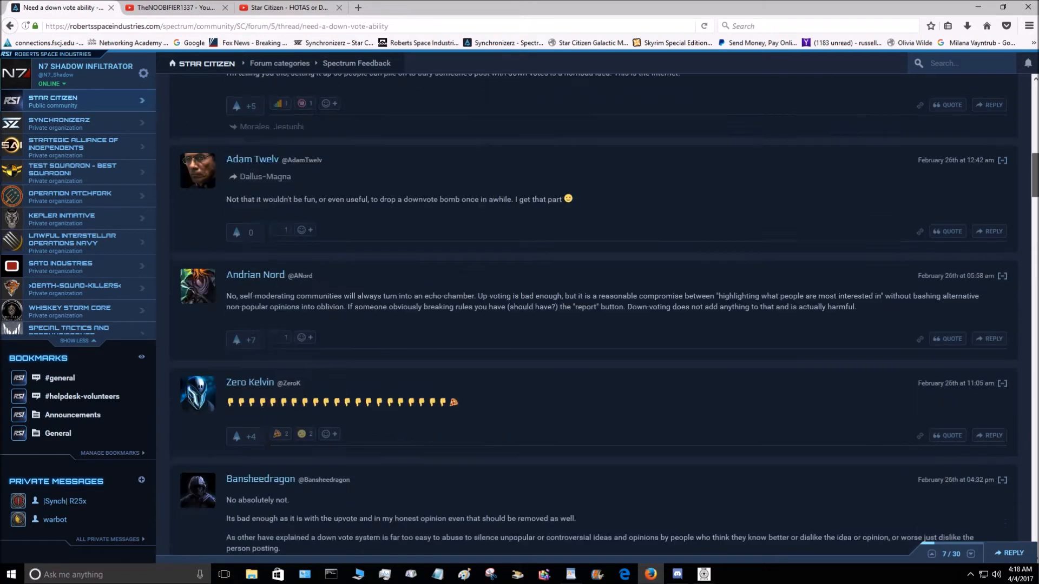
pyautogui.scroll(1, 343, 234)
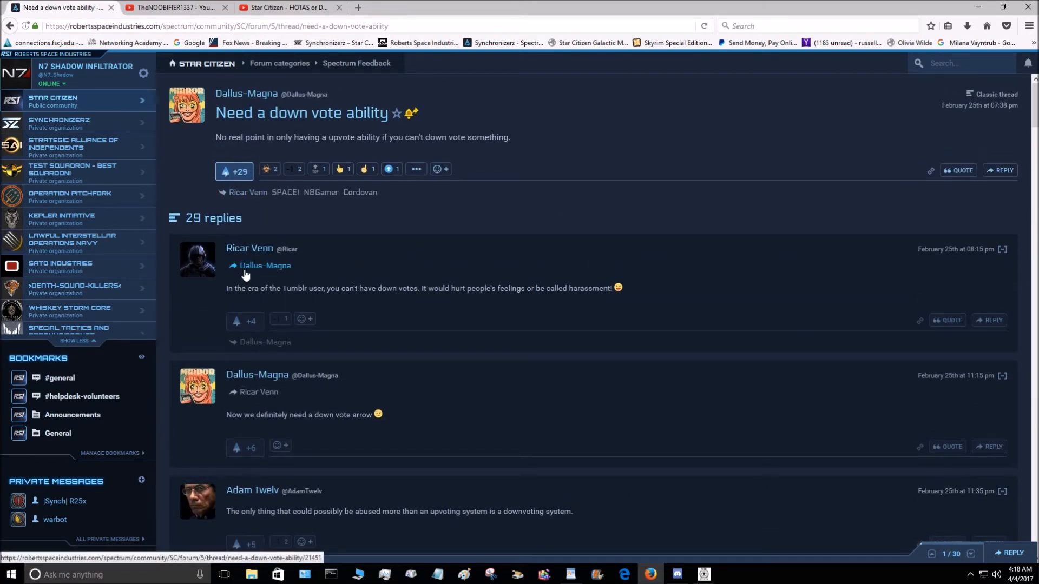
# Remove and restore the upvote on the opening post of "Need a down vote ability" twice.
pyautogui.click(232, 173)
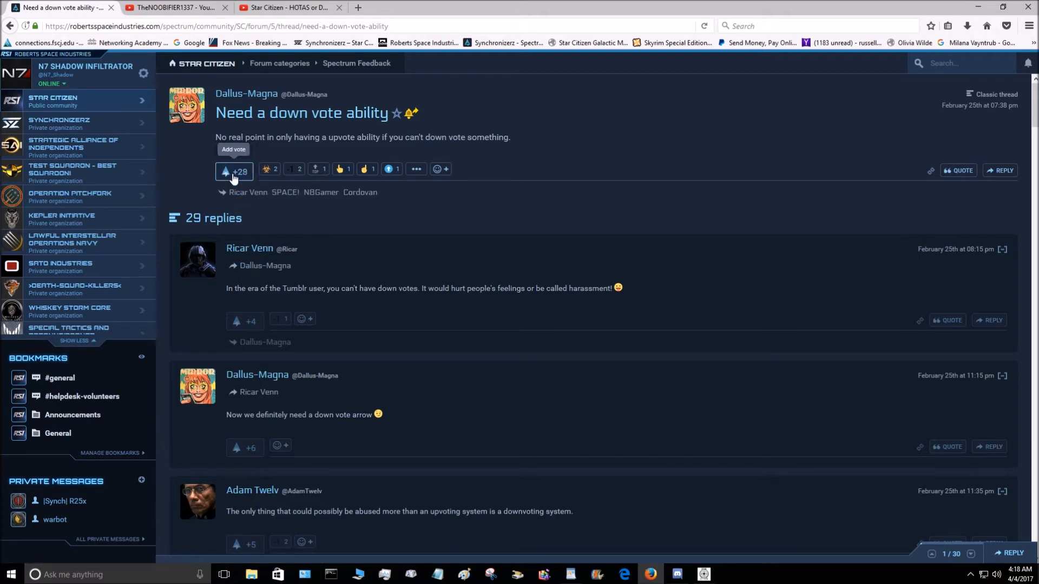
pyautogui.click(233, 178)
pyautogui.click(233, 177)
pyautogui.click(234, 173)
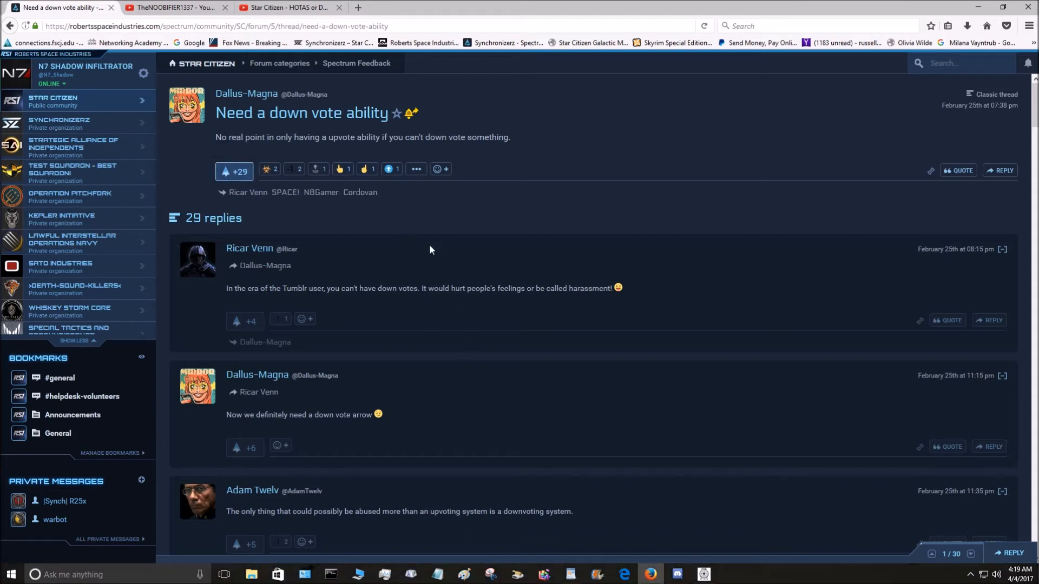
pyautogui.moveTo(267, 174)
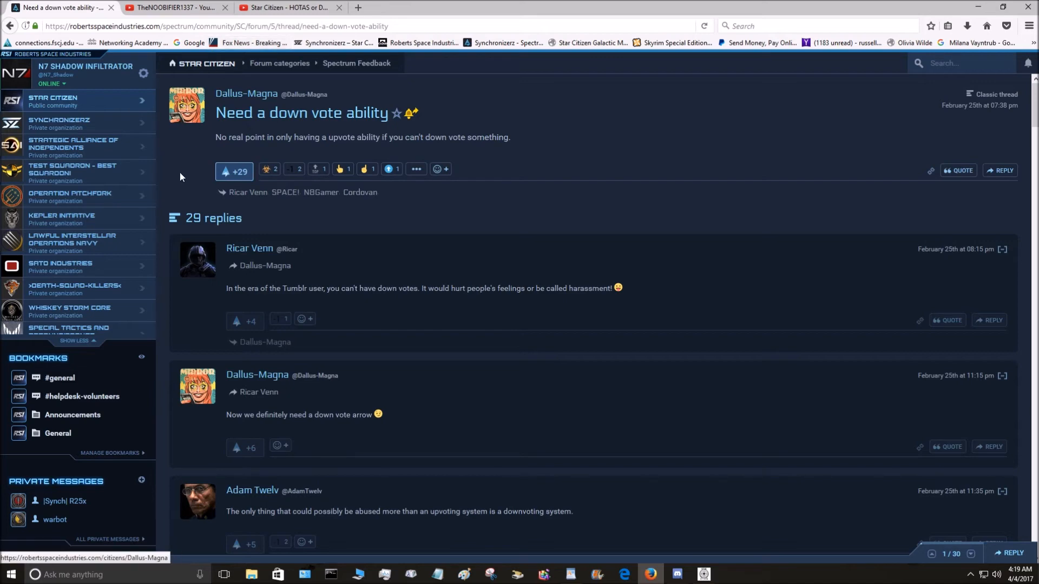
# Return to the Synchronizerz organization page and review its Synch Central, Business & Logistics Division and Military forum categories.
pyautogui.click(57, 128)
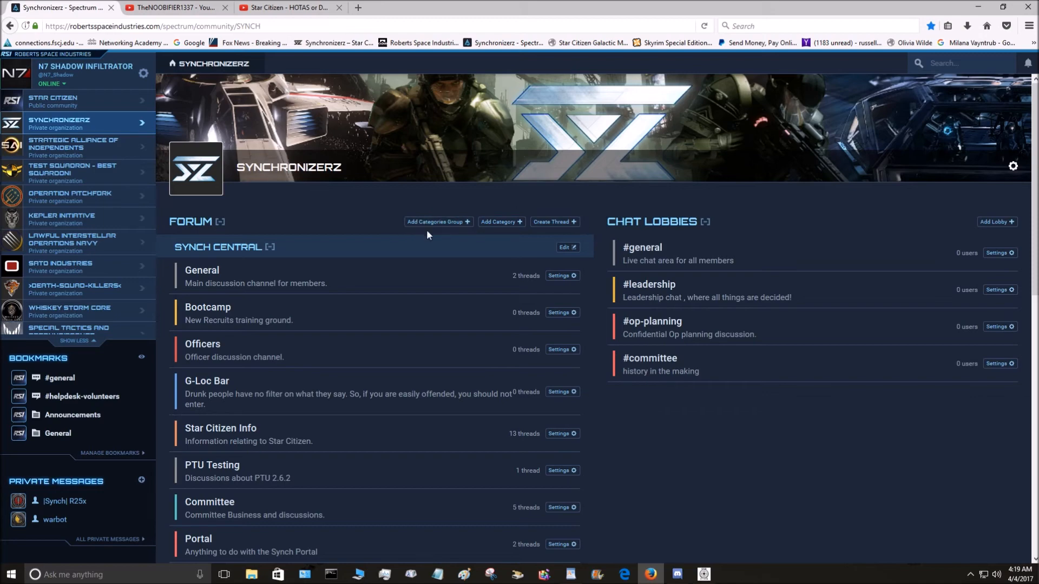
pyautogui.scroll(-6, 293, 437)
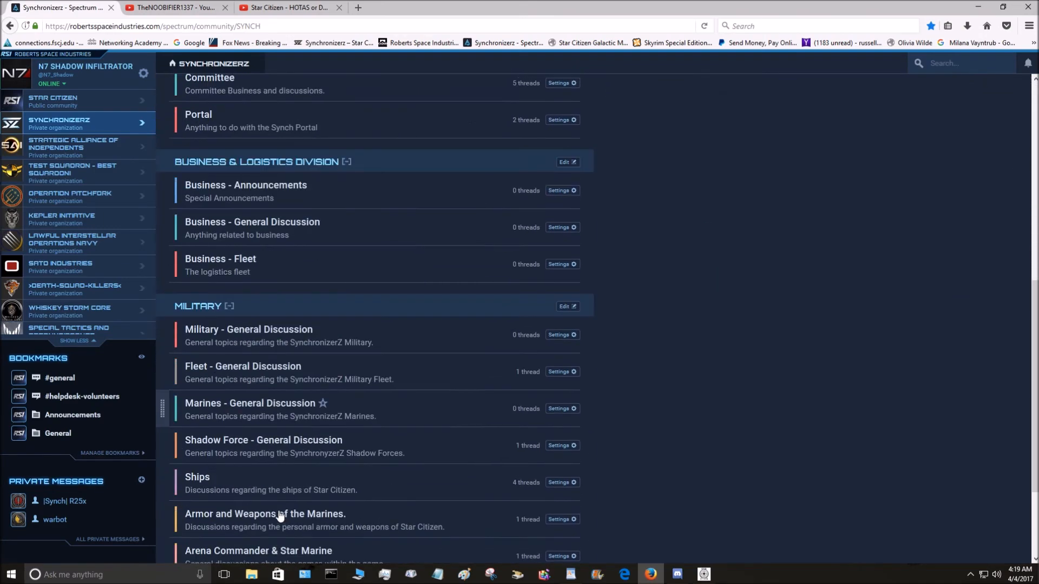
pyautogui.scroll(-3, 279, 516)
pyautogui.scroll(6, 408, 397)
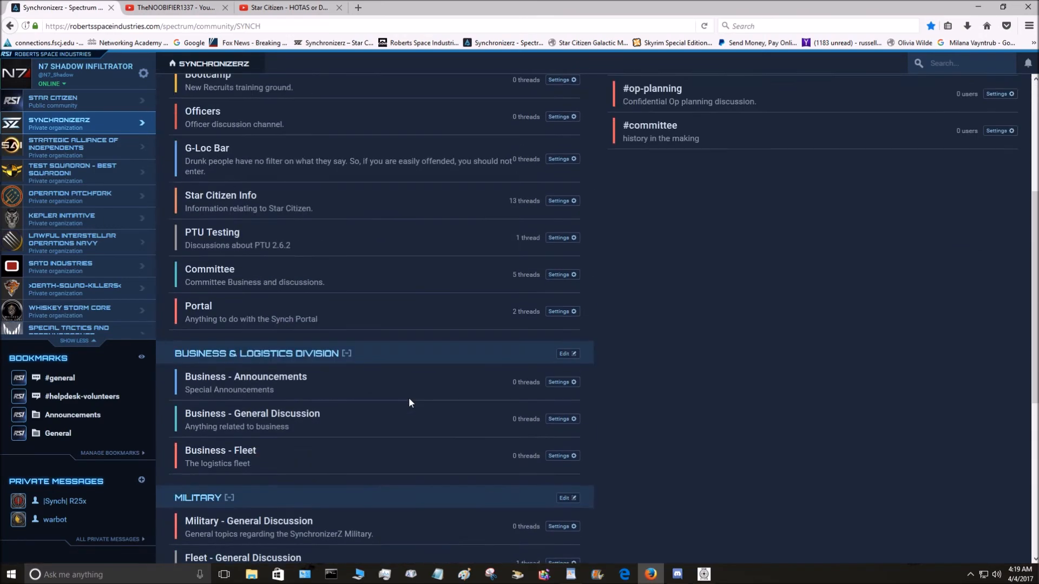
# Look through the organization's forum categories from Synch Central down to Tutorials, Manuals, and Tips, and return to Synch Central.
pyautogui.scroll(5, 408, 397)
pyautogui.scroll(-8, 441, 363)
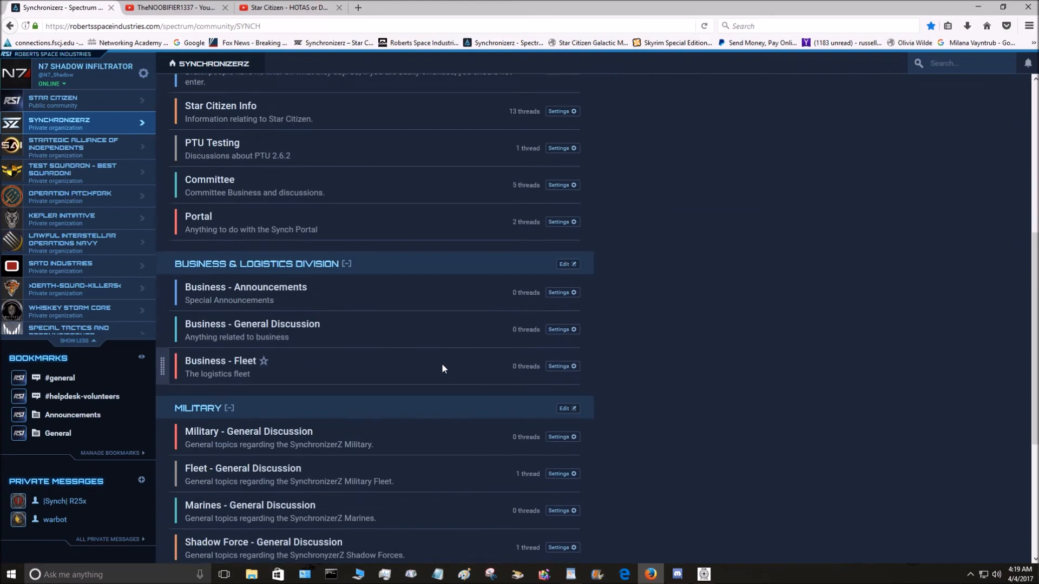
pyautogui.scroll(-4, 442, 362)
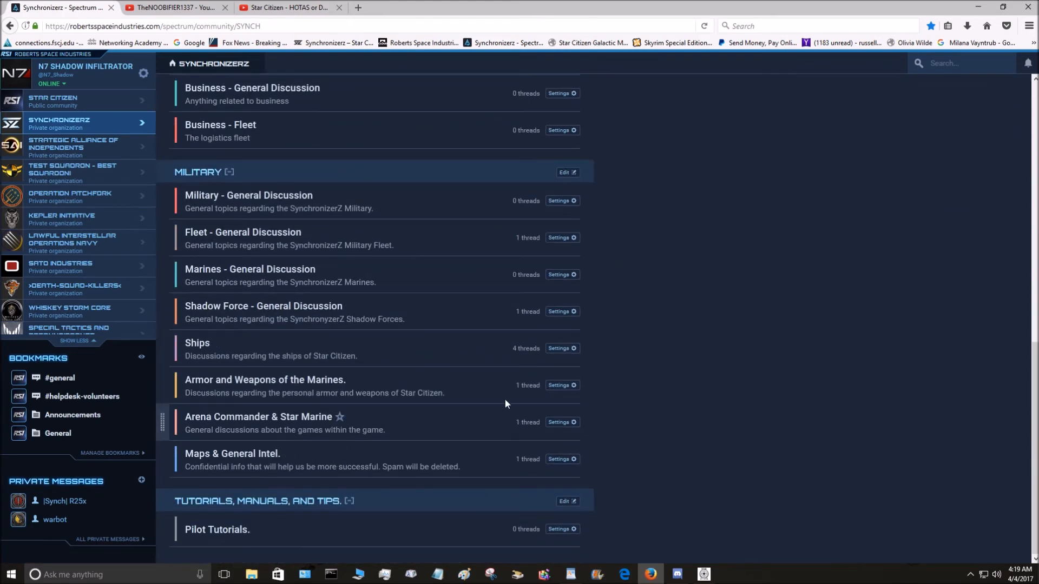
pyautogui.scroll(9, 511, 376)
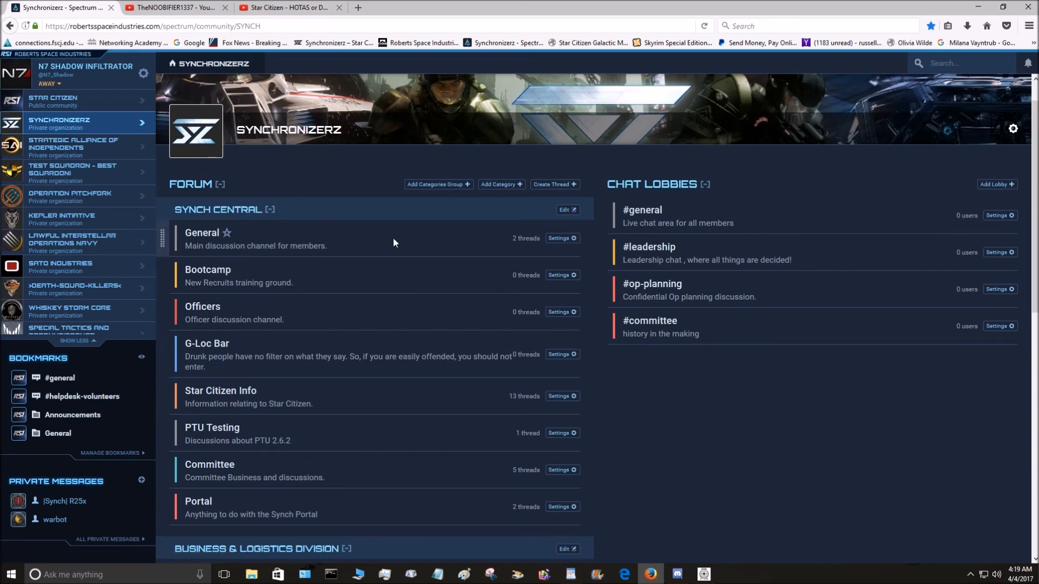
pyautogui.scroll(-3, 368, 285)
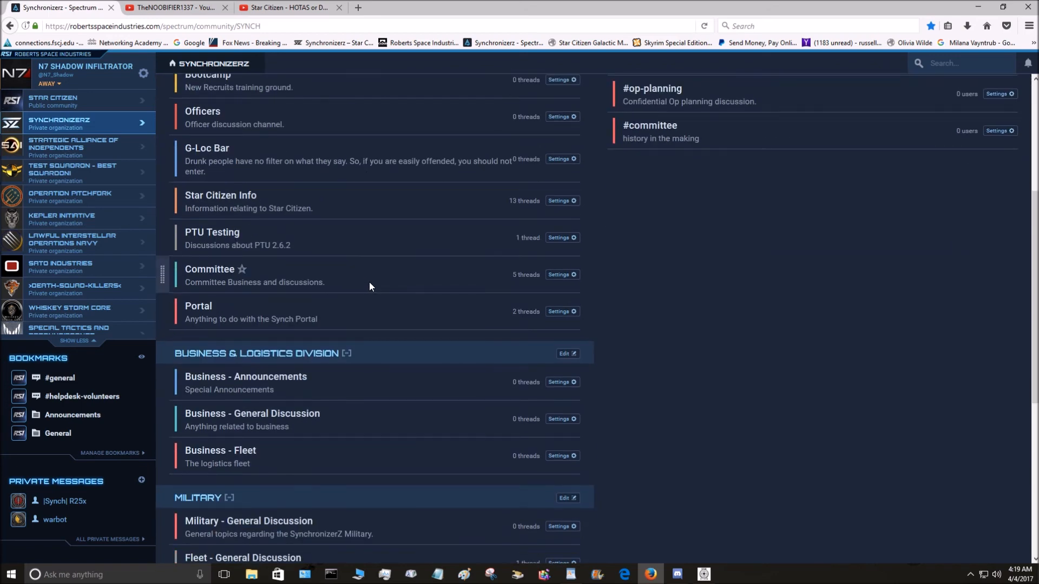
pyautogui.scroll(4, 378, 275)
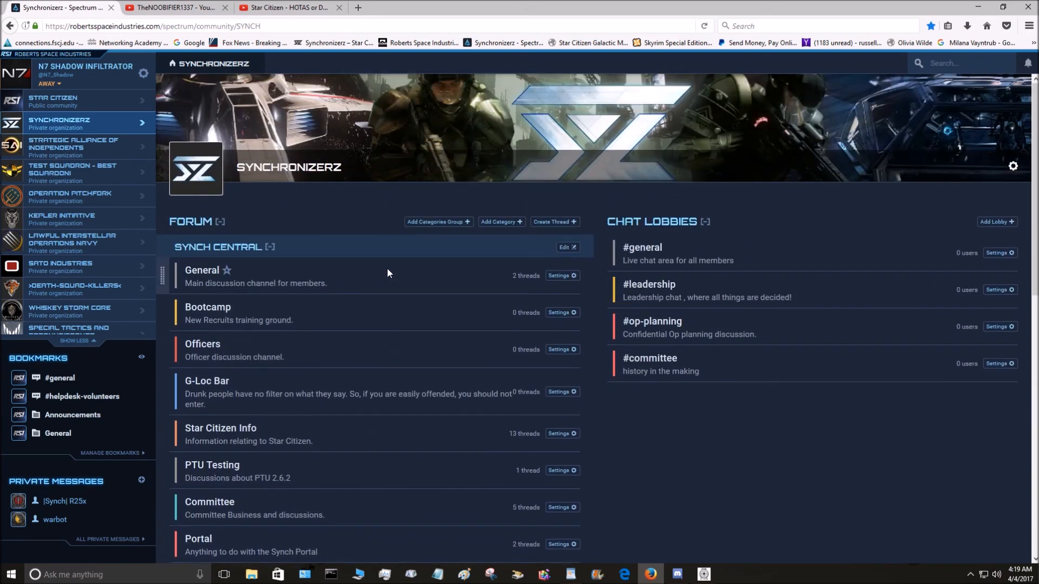
# Open the Pilot Tutorials forum in the Tutorials, Manuals, and Tips category group.
pyautogui.scroll(-3, 355, 241)
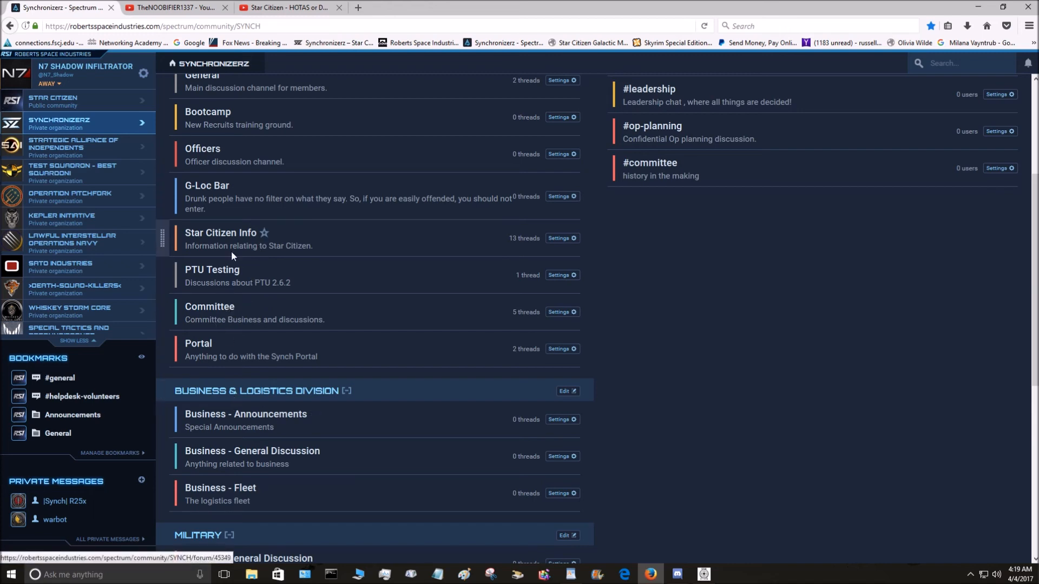
pyautogui.scroll(-3, 222, 331)
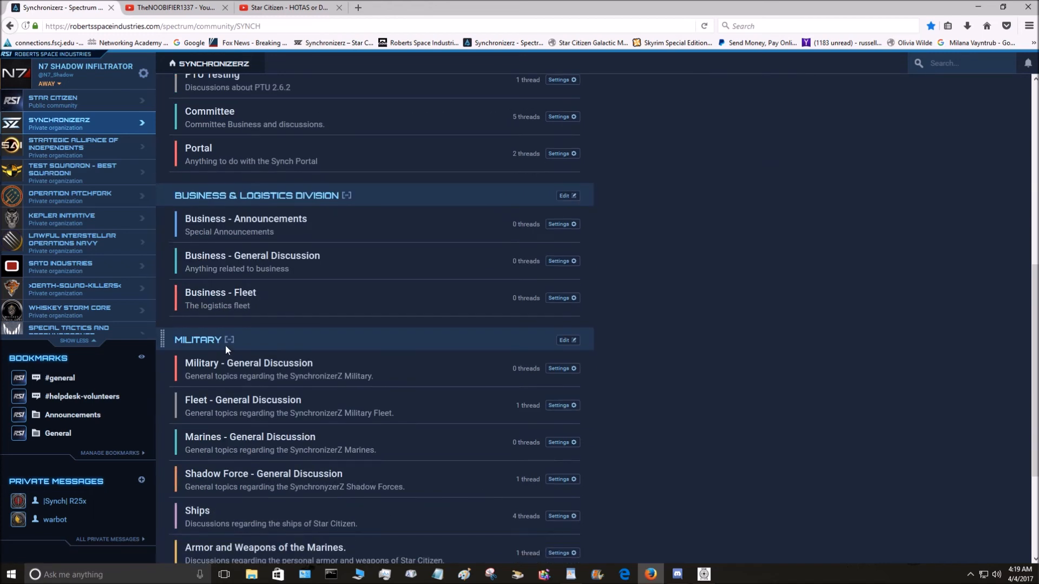
pyautogui.scroll(-3, 222, 425)
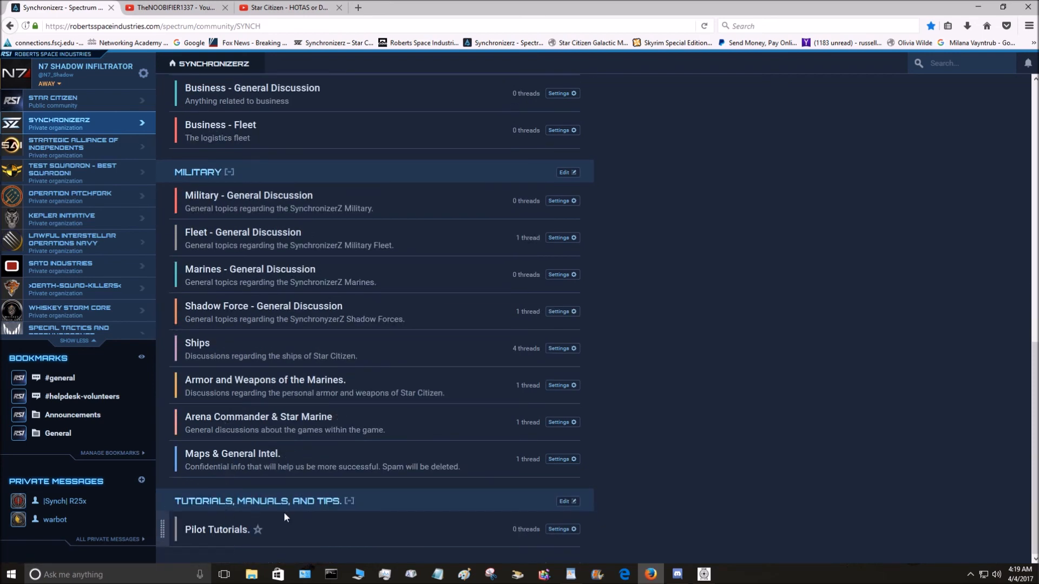
pyautogui.click(221, 531)
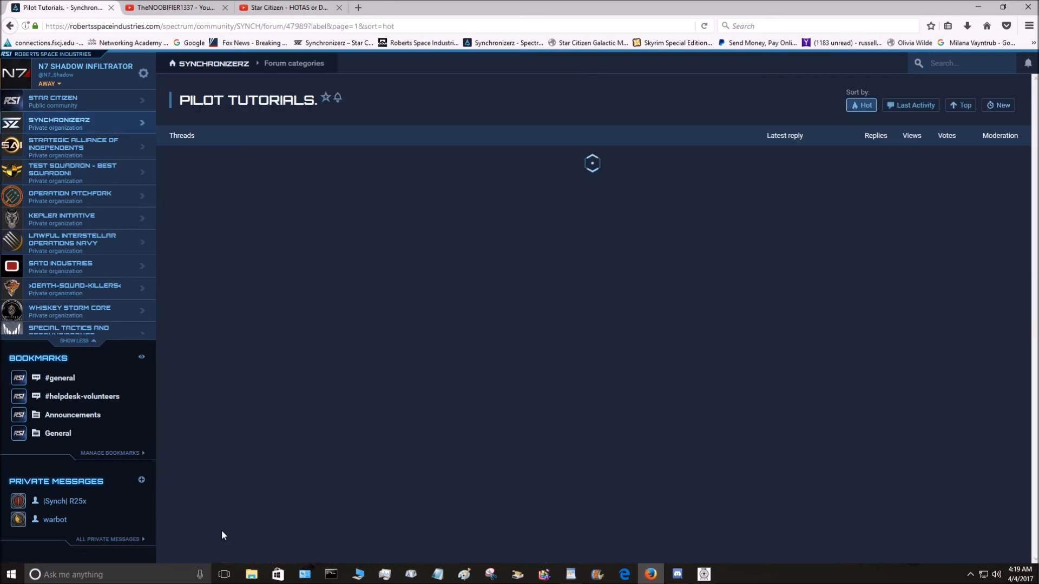